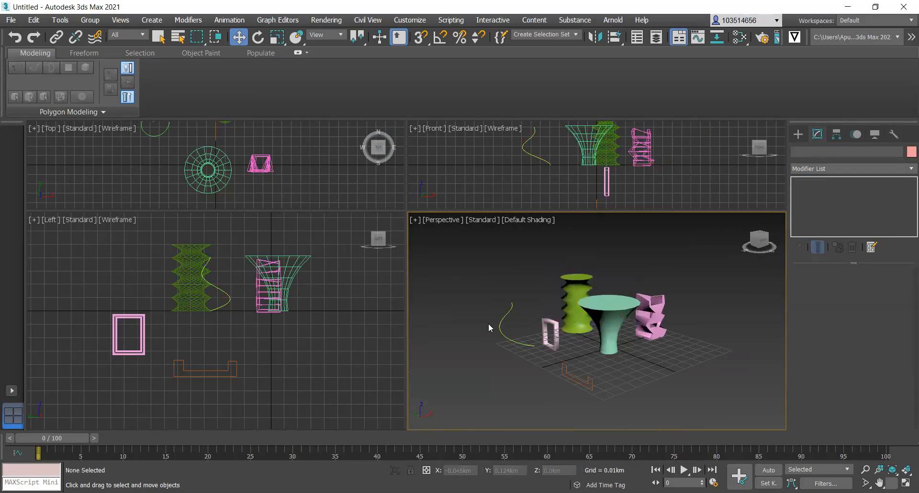
# Start the Line spline tool with both the initial type and the drag type set to Smooth
pyautogui.scroll(2, 575, 377)
pyautogui.scroll(-2, 609, 357)
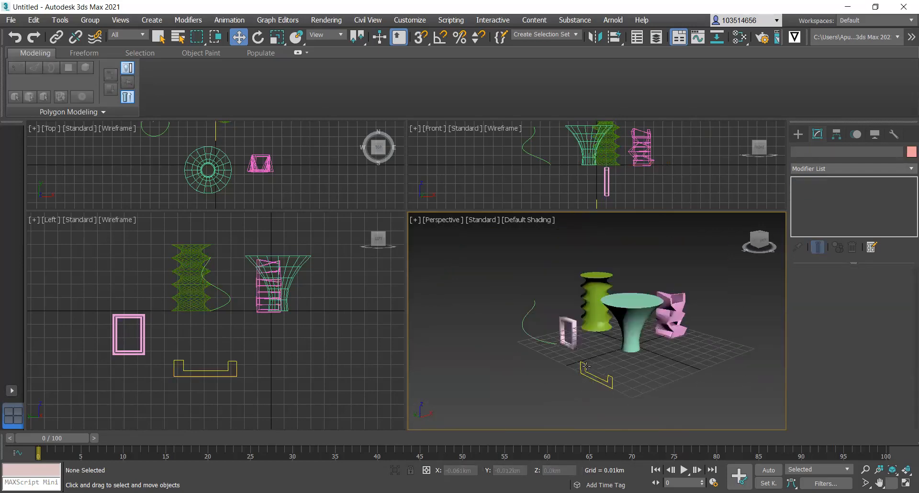
pyautogui.click(806, 136)
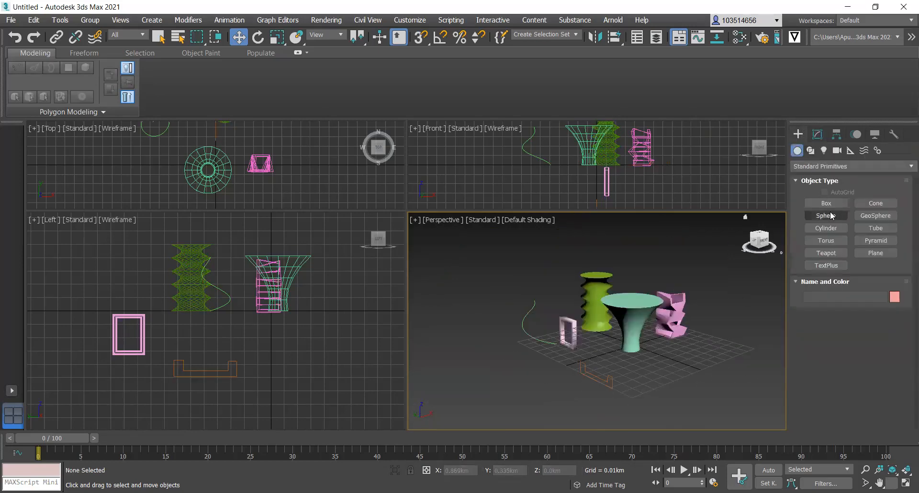
pyautogui.click(837, 167)
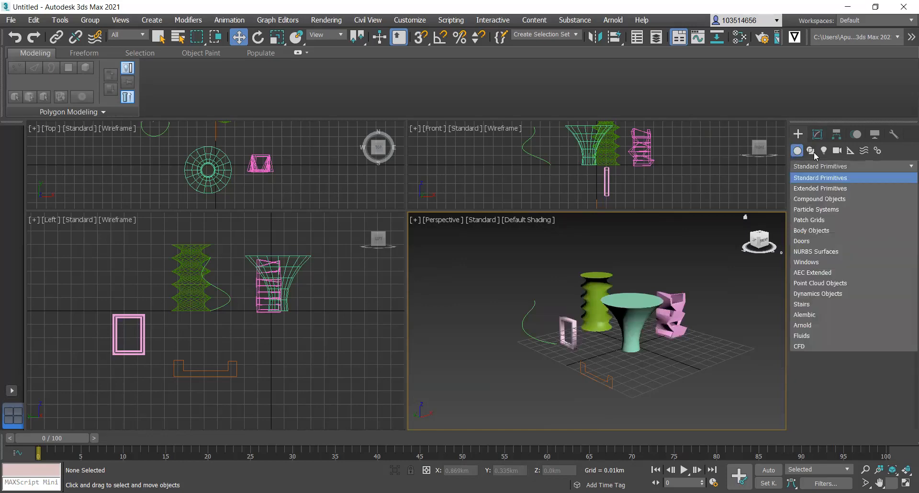
pyautogui.click(810, 151)
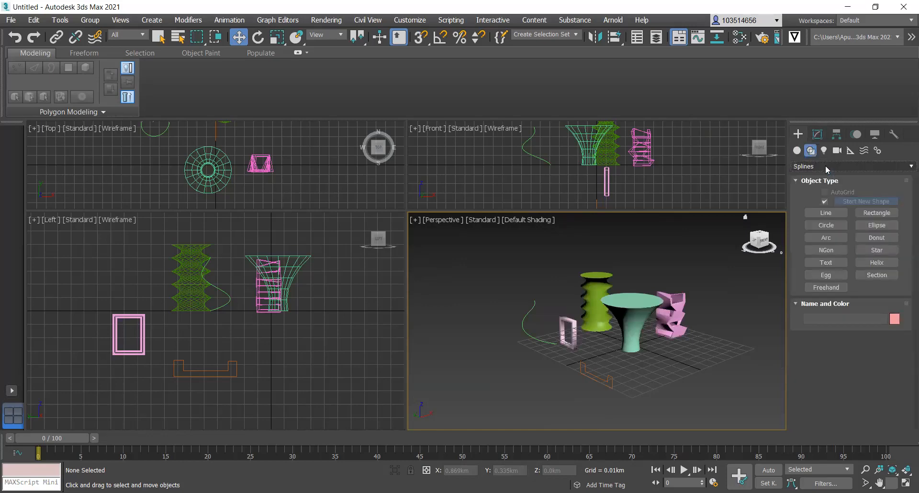
pyautogui.click(826, 212)
pyautogui.scroll(-1, 855, 367)
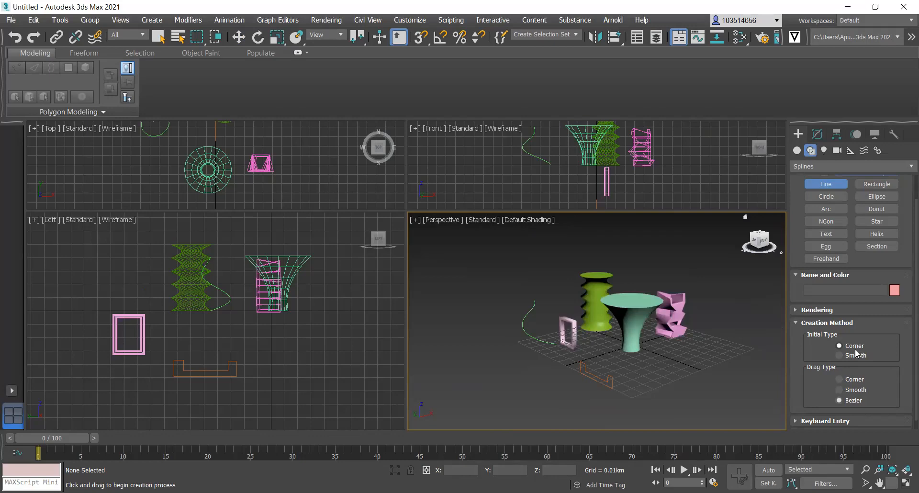
pyautogui.click(841, 390)
pyautogui.click(839, 356)
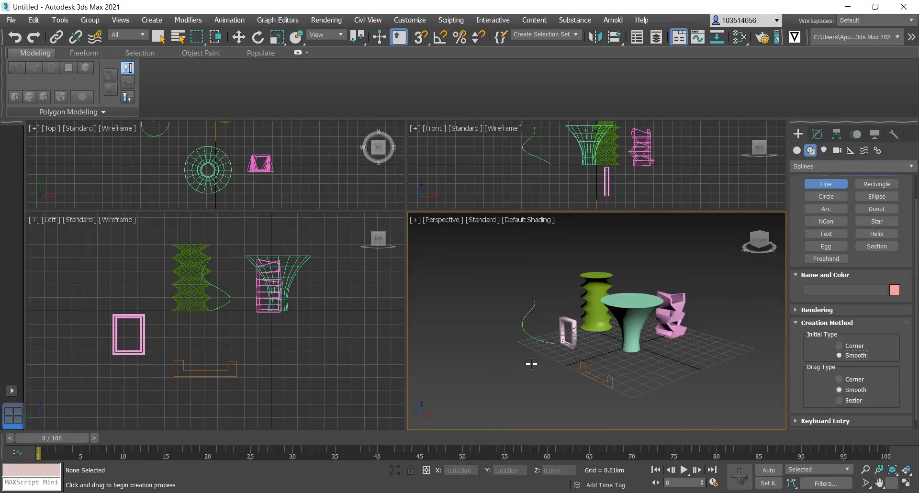
# Draw an open, winding smooth line with several S-bends across the ground in front of the existing objects in the Perspective view
pyautogui.scroll(-2, 555, 375)
pyautogui.click(488, 374)
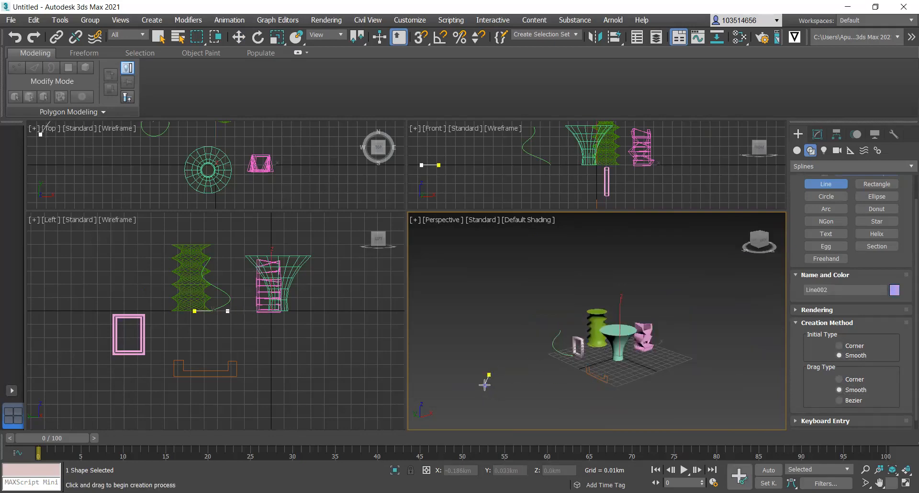
pyautogui.click(485, 381)
pyautogui.click(498, 395)
pyautogui.click(517, 384)
pyautogui.click(520, 367)
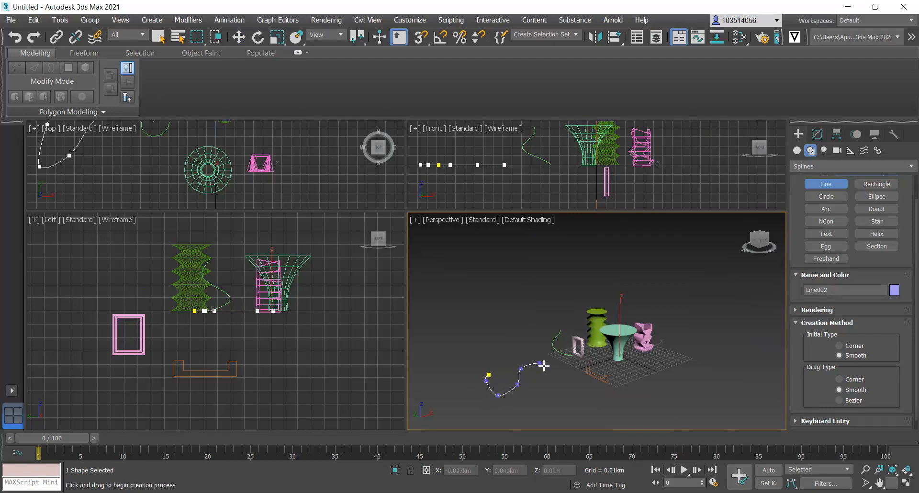
pyautogui.click(544, 366)
pyautogui.click(573, 386)
pyautogui.click(567, 405)
pyautogui.click(579, 416)
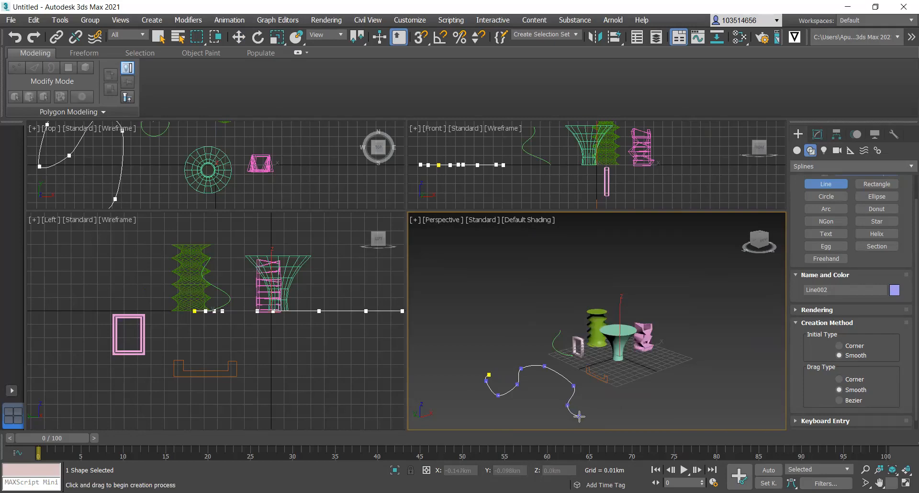
pyautogui.click(622, 419)
pyautogui.click(667, 375)
pyautogui.click(697, 388)
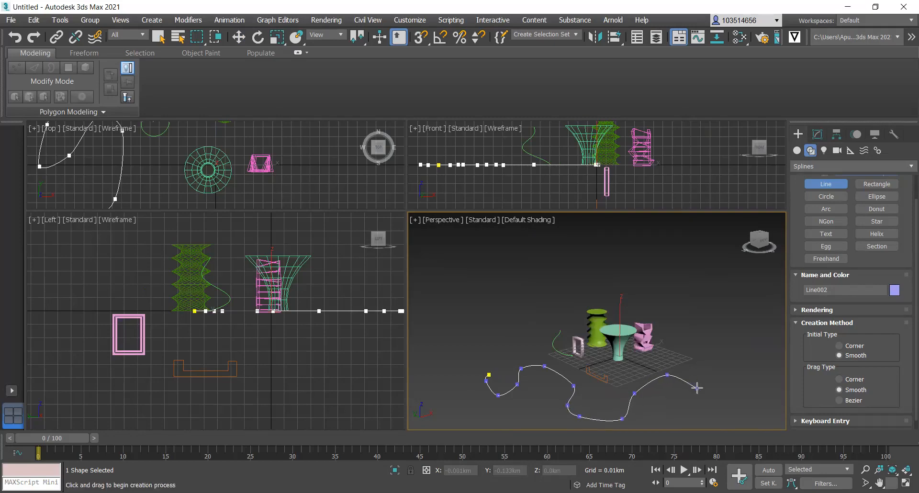
pyautogui.click(695, 405)
pyautogui.click(675, 414)
pyautogui.rightClick(623, 427)
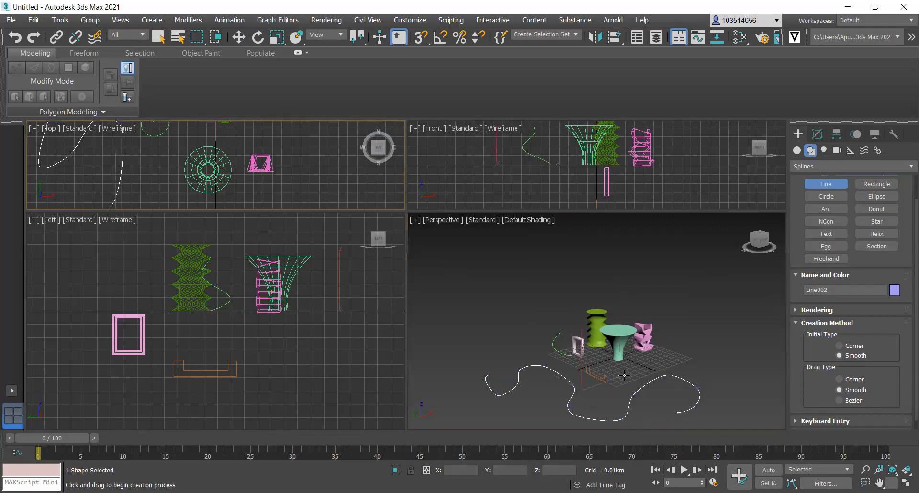
# Switch geometry creation to the Compound Objects category while the winding line stays selected
pyautogui.scroll(-5, 617, 372)
pyautogui.scroll(2, 605, 388)
pyautogui.scroll(3, 570, 355)
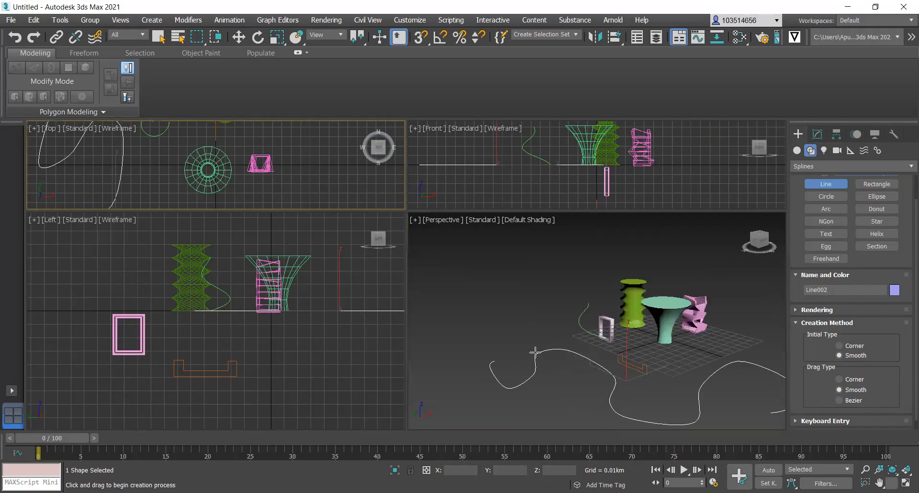
pyautogui.scroll(-3, 535, 351)
pyautogui.scroll(4, 614, 373)
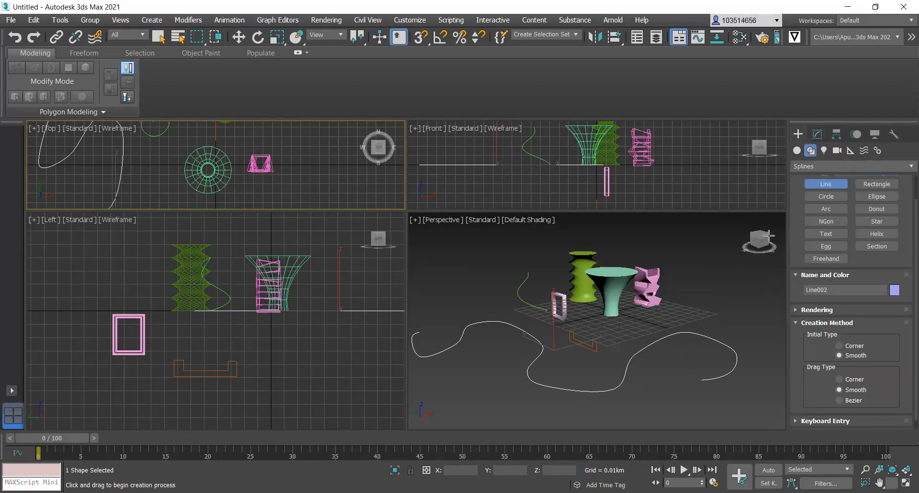
pyautogui.click(797, 150)
pyautogui.click(866, 166)
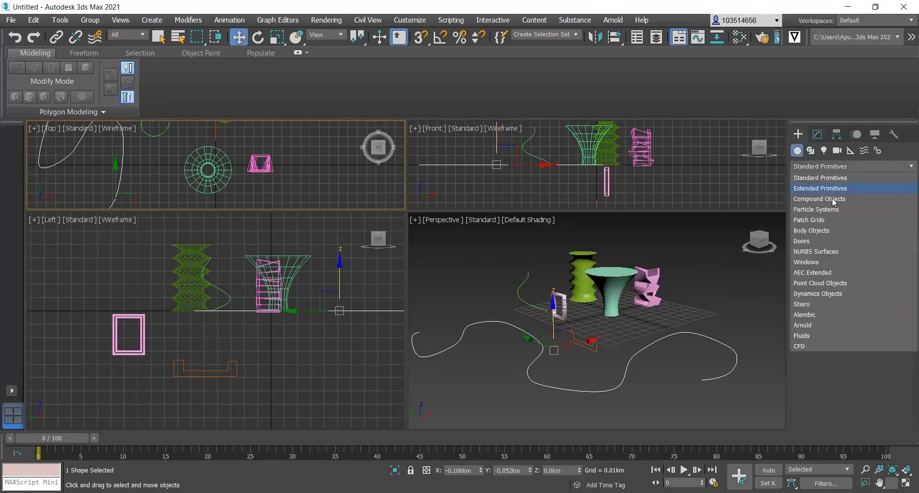
pyautogui.click(834, 200)
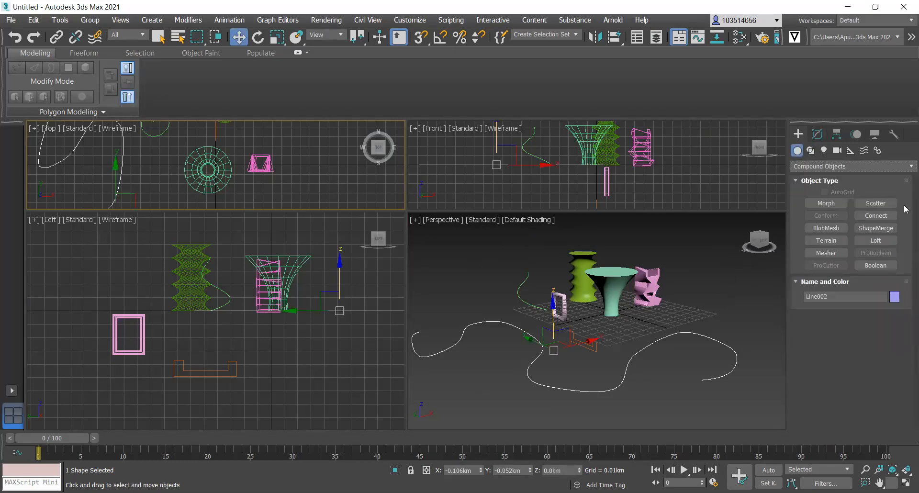
pyautogui.click(884, 242)
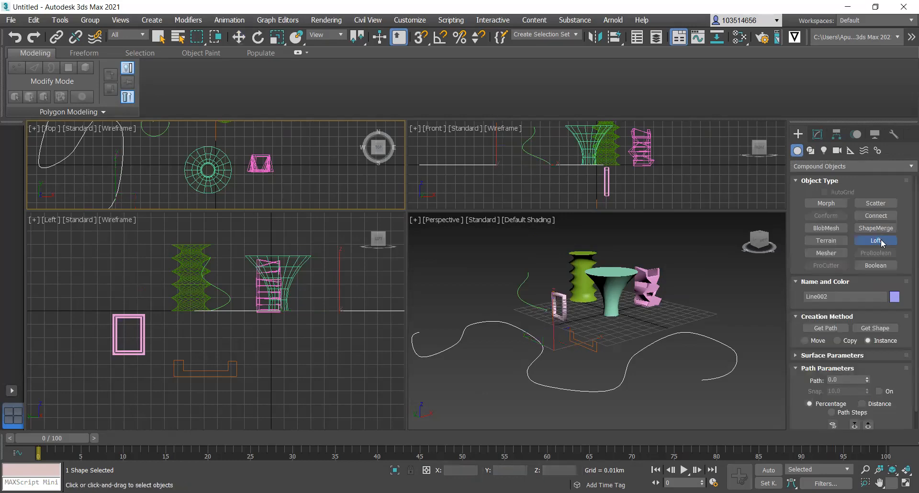
pyautogui.click(755, 284)
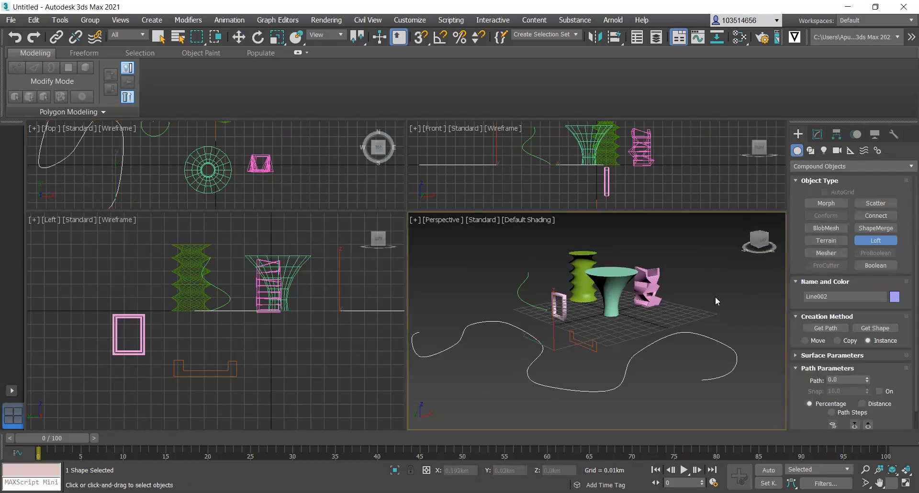
pyautogui.click(817, 135)
pyautogui.click(799, 135)
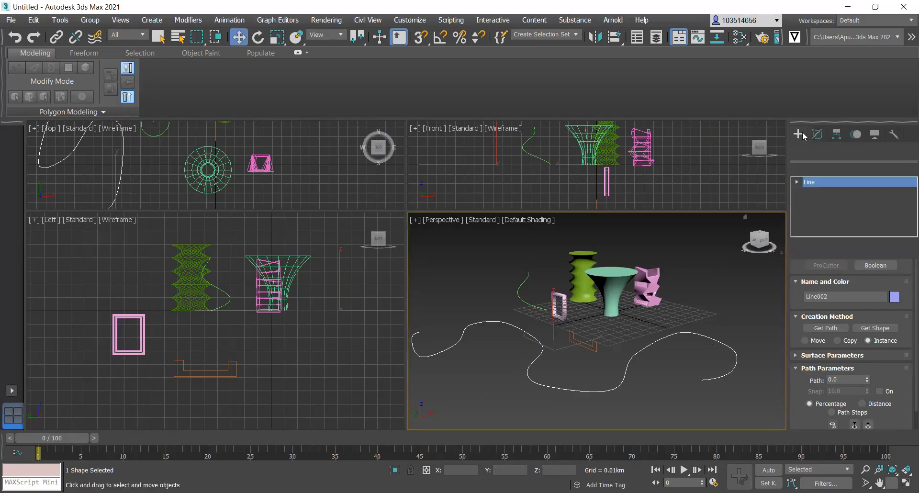
pyautogui.click(750, 297)
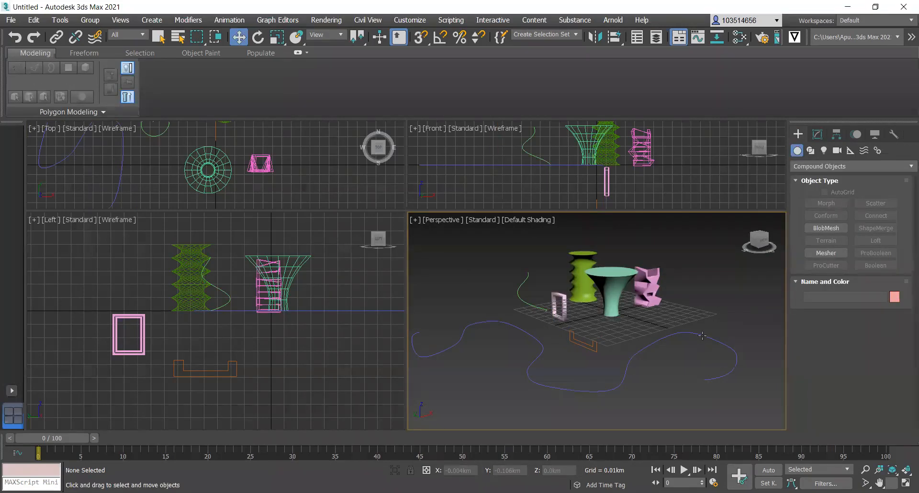
pyautogui.click(702, 336)
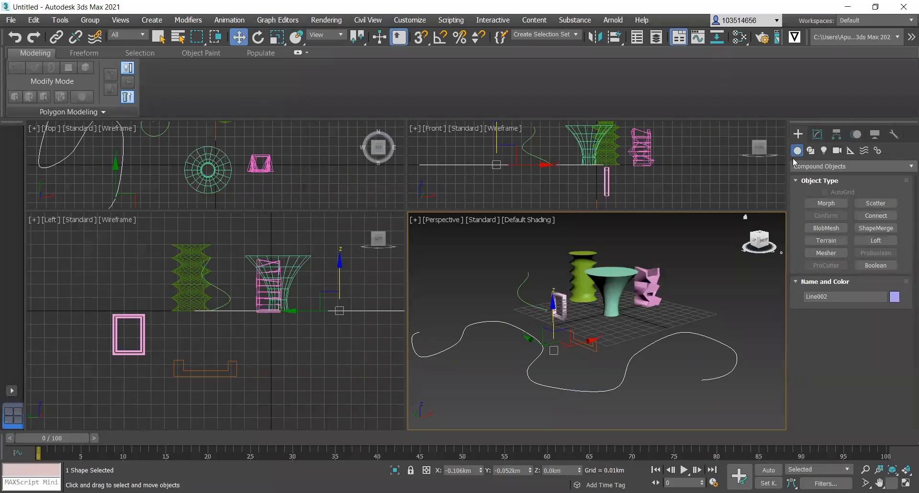
# Loft the orange U-shaped profile along the selected winding line, using Get Shape to pick the profile
pyautogui.click(876, 241)
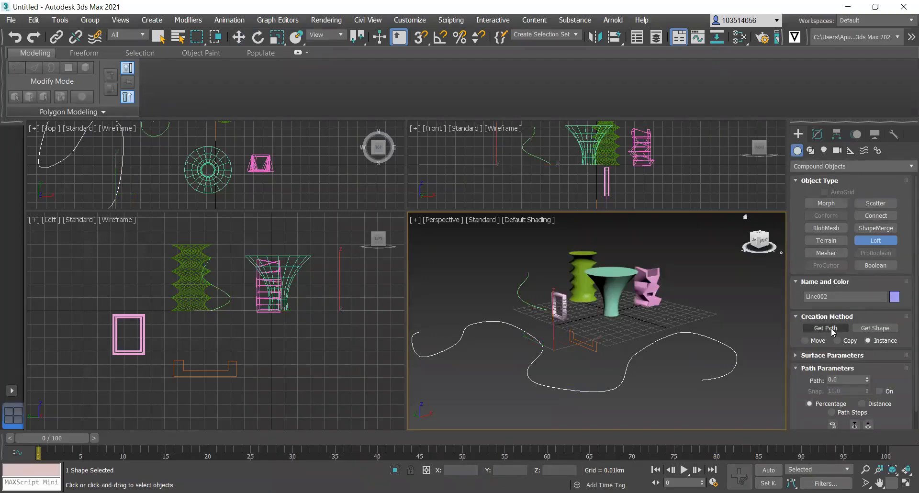
pyautogui.click(870, 330)
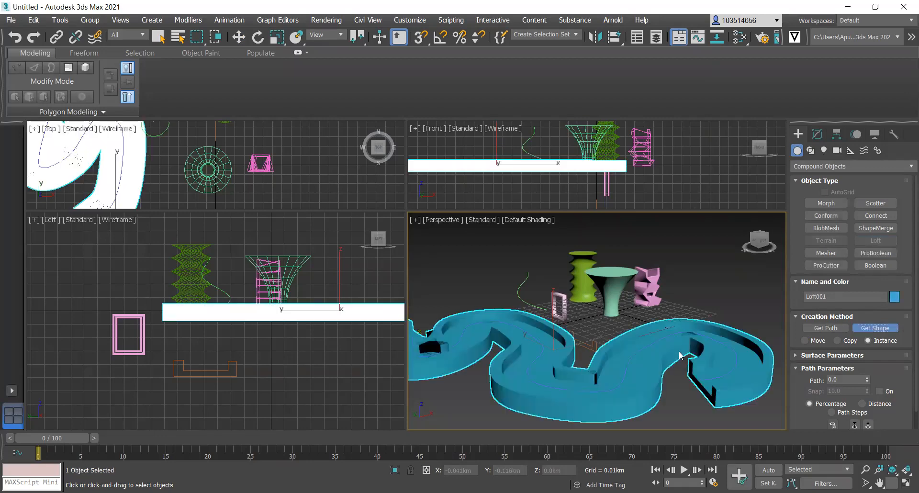
pyautogui.scroll(-3, 680, 352)
pyautogui.scroll(2, 605, 352)
pyautogui.moveTo(757, 242); pyautogui.dragTo(755, 266)
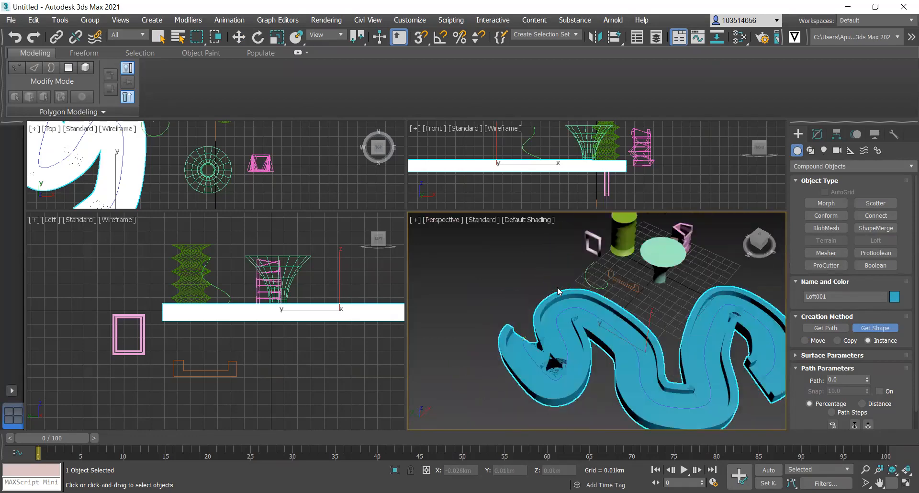
pyautogui.scroll(-5, 559, 290)
pyautogui.scroll(4, 625, 334)
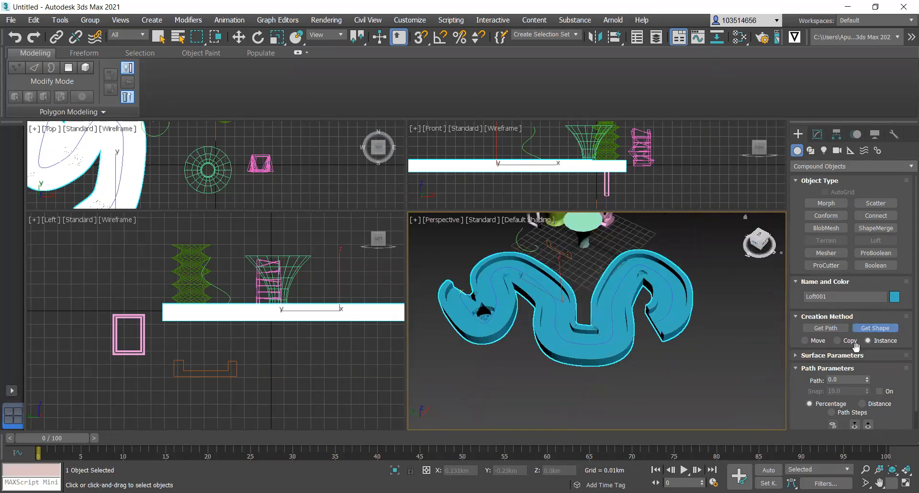
# Bring up the loft's Skin Parameters for modification, showing its shape and path step options
pyautogui.moveTo(866, 381); pyautogui.dragTo(870, 361)
pyautogui.scroll(-1, 870, 248)
pyautogui.scroll(1, 866, 249)
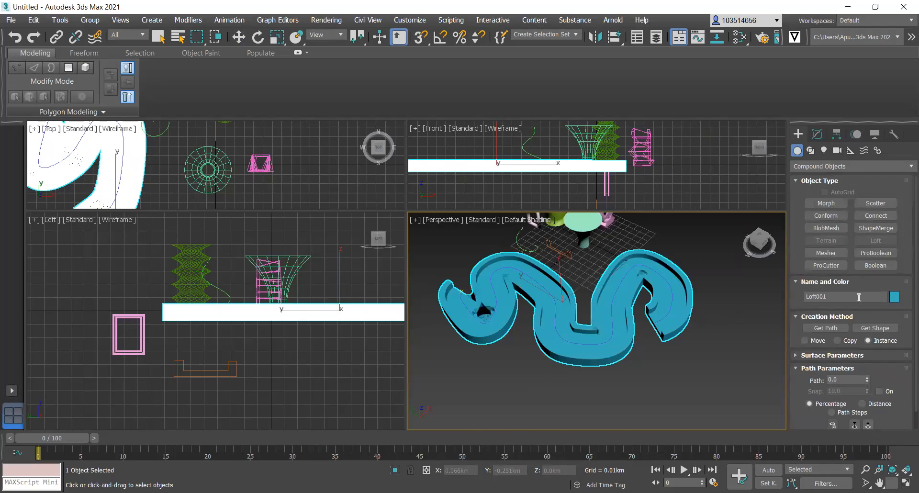
pyautogui.click(818, 135)
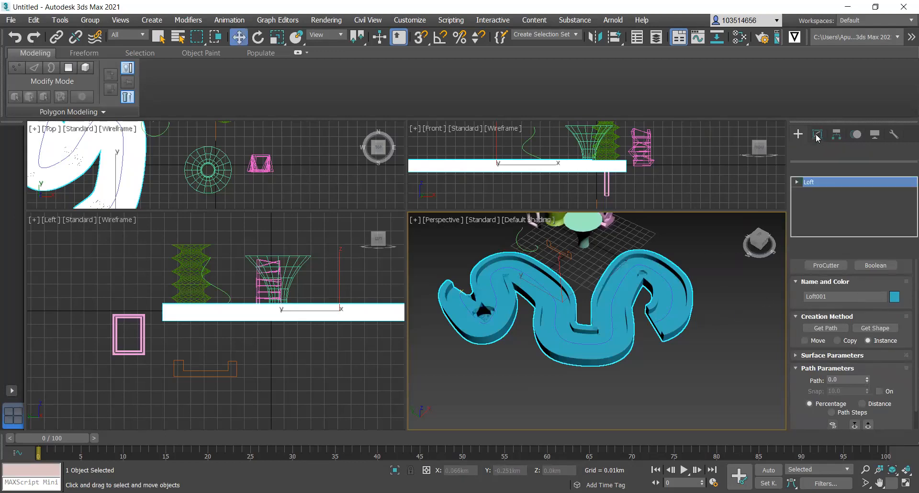
pyautogui.click(808, 186)
pyautogui.click(808, 186)
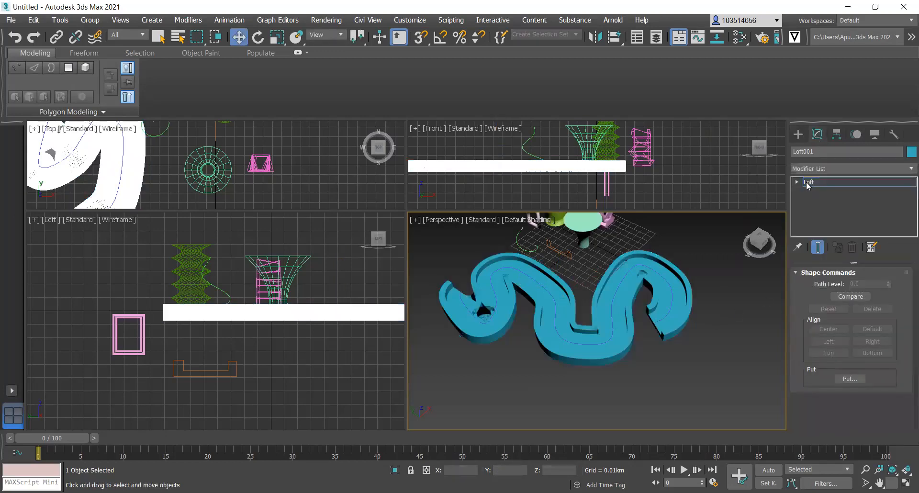
pyautogui.scroll(-5, 846, 347)
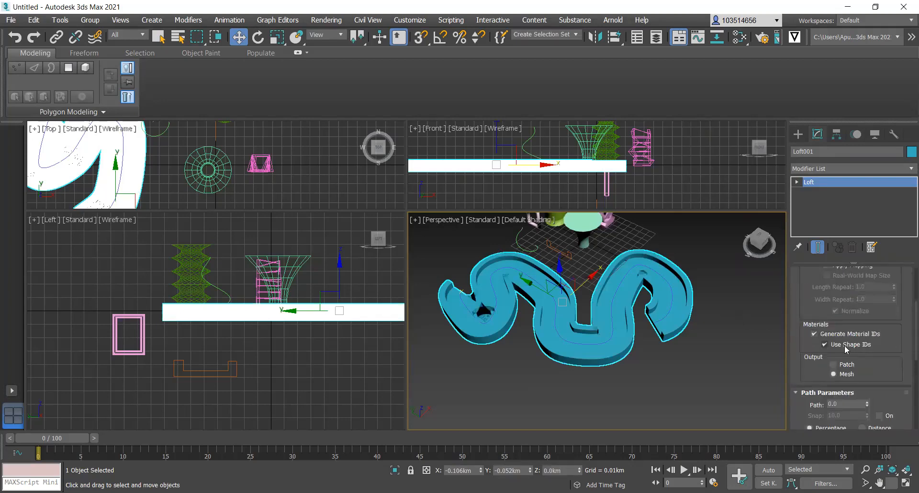
pyautogui.scroll(-3, 845, 344)
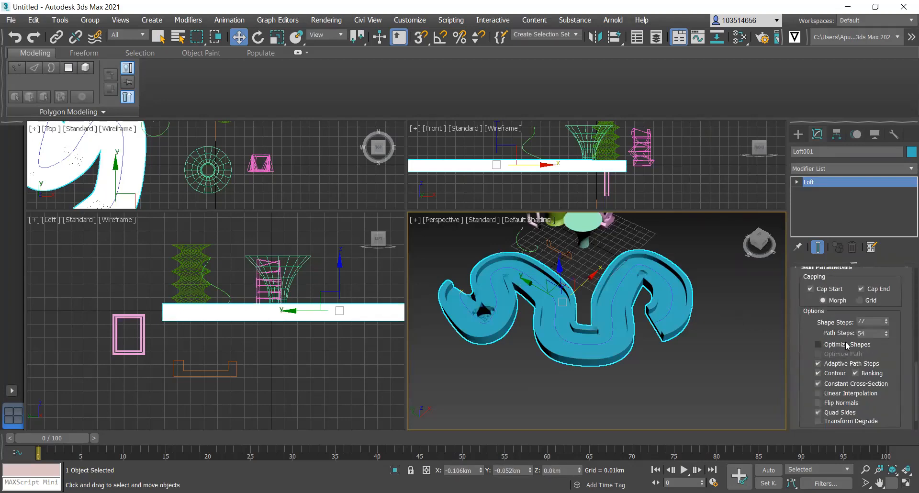
pyautogui.scroll(2, 846, 346)
# Try lowering the loft's Shape Steps to 0 and inspect the surface closely at an inner bend
pyautogui.moveTo(886, 350); pyautogui.dragTo(902, 252)
pyautogui.moveTo(891, 361); pyautogui.dragTo(894, 407)
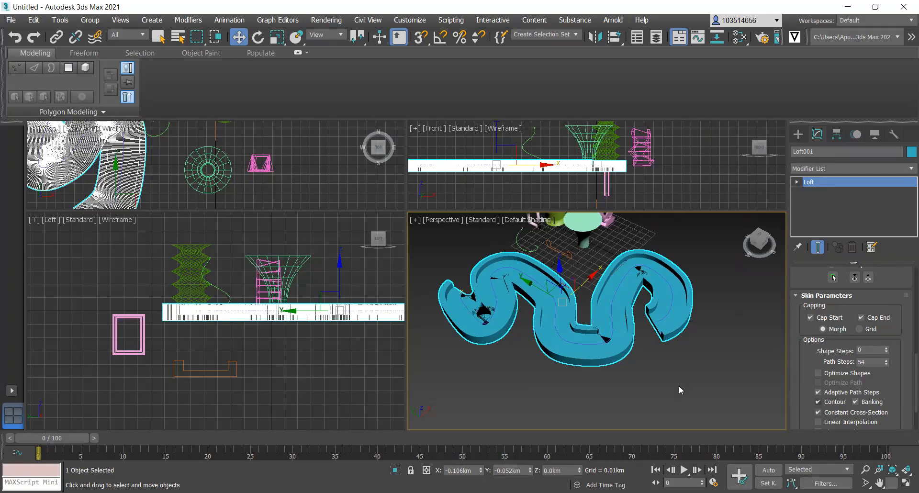
pyautogui.scroll(6, 623, 340)
pyautogui.scroll(3, 625, 389)
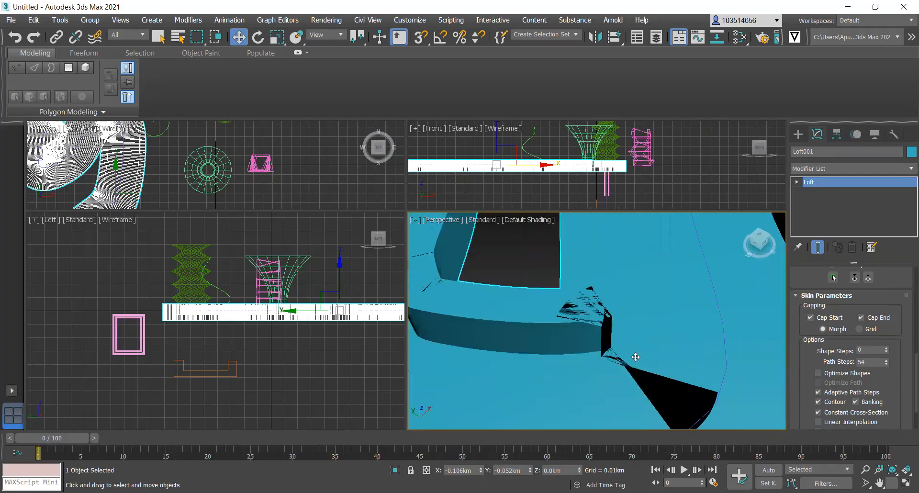
# Set the loft's Shape Steps to 100 and check the bends of the channel
pyautogui.moveTo(887, 353); pyautogui.dragTo(894, 252)
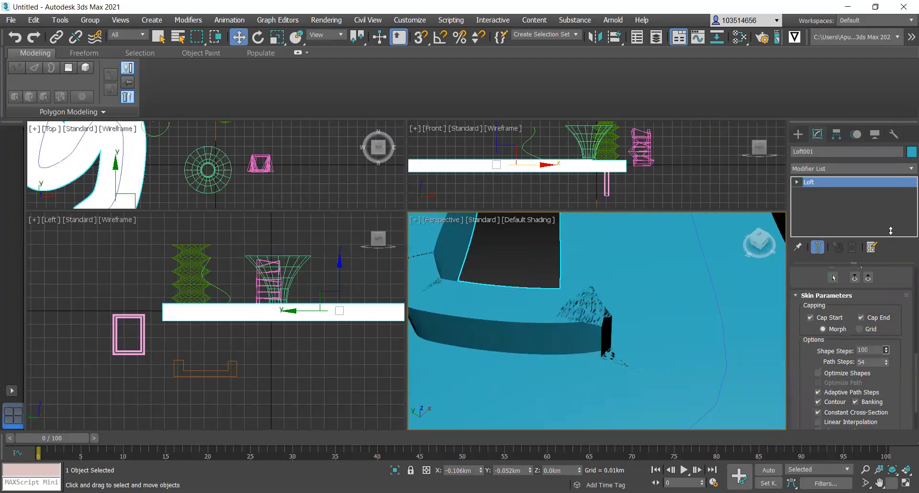
pyautogui.scroll(-8, 556, 316)
pyautogui.scroll(5, 558, 317)
pyautogui.scroll(-5, 560, 318)
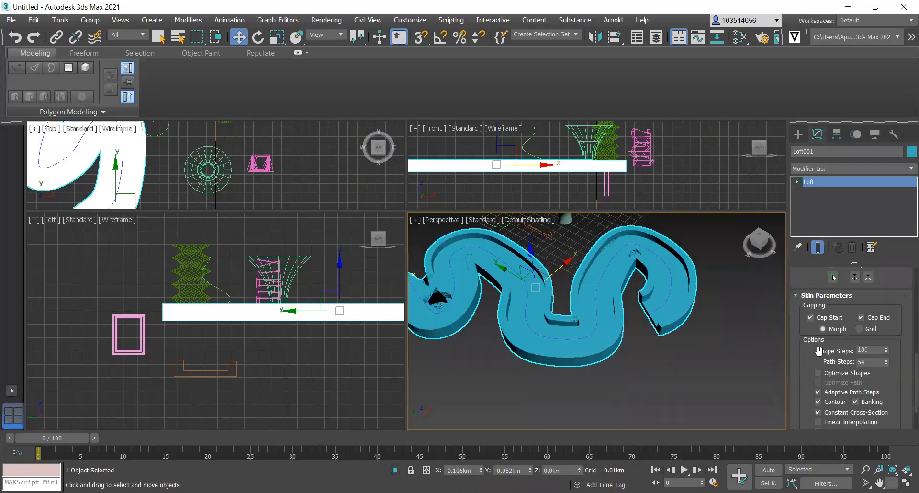
# Set the loft's Path Steps to 100 and check the smoothness of the whole channel
pyautogui.moveTo(886, 337); pyautogui.dragTo(886, 334)
pyautogui.moveTo(884, 366); pyautogui.dragTo(884, 271)
pyautogui.scroll(-5, 614, 392)
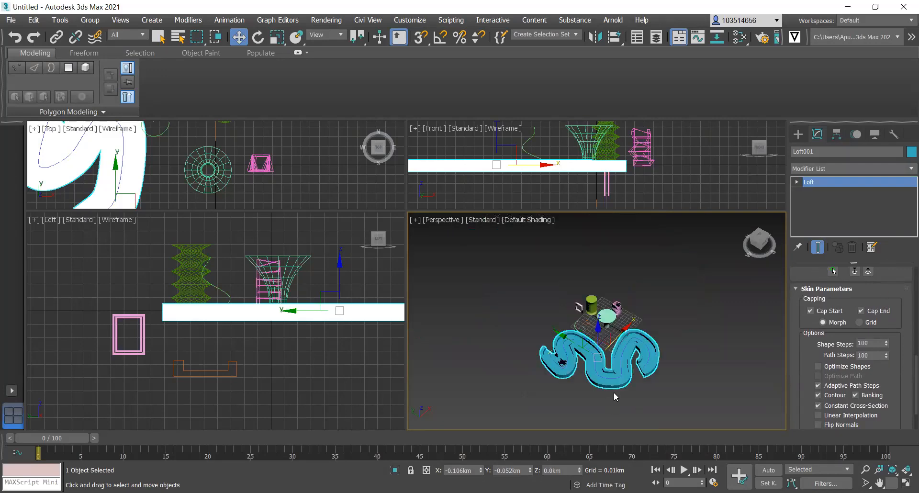
pyautogui.scroll(5, 577, 358)
pyautogui.scroll(-2, 576, 358)
pyautogui.scroll(5, 881, 340)
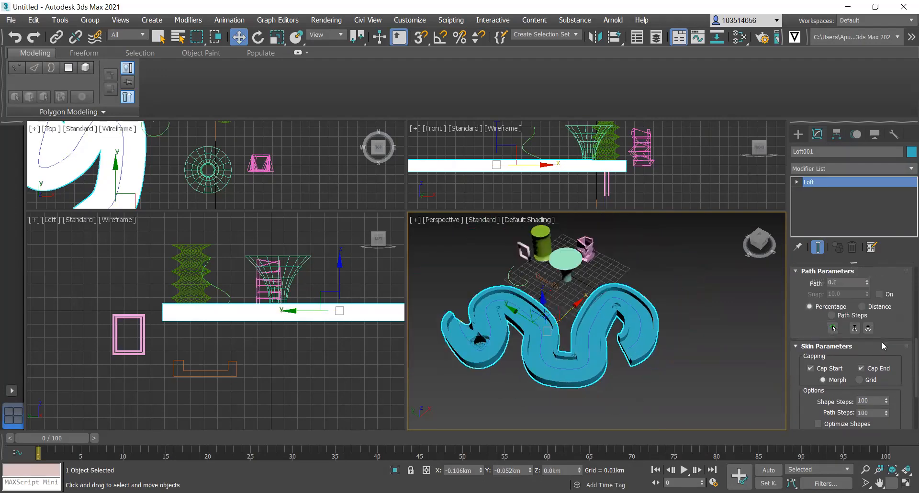
# Expand the loft's sub-objects and bring up the vertices of its path line for editing
pyautogui.scroll(5, 867, 337)
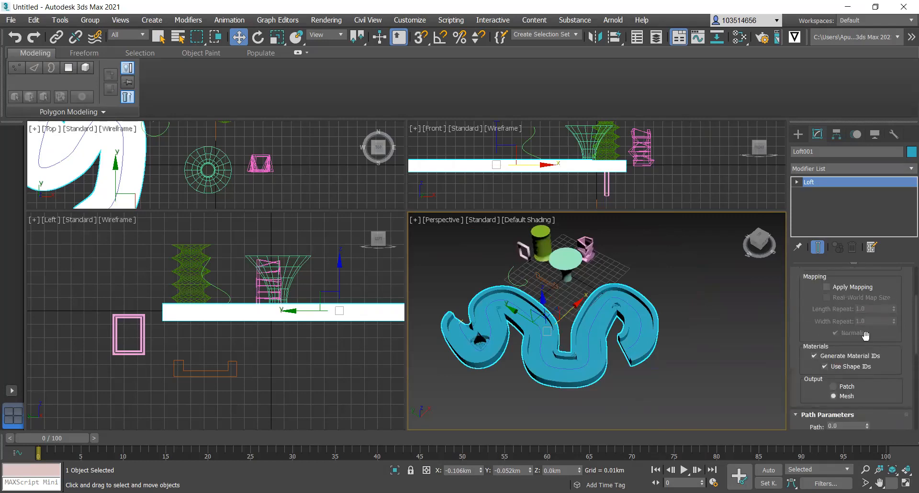
pyautogui.scroll(1, 852, 345)
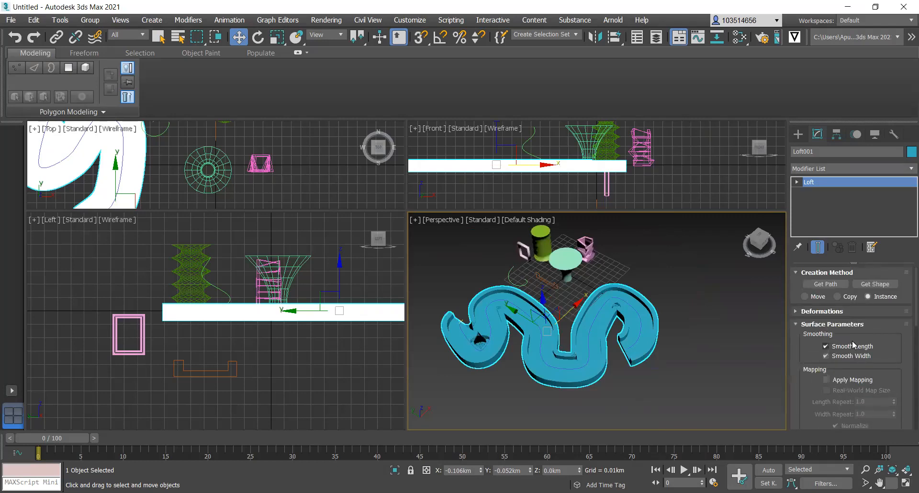
pyautogui.scroll(-5, 852, 345)
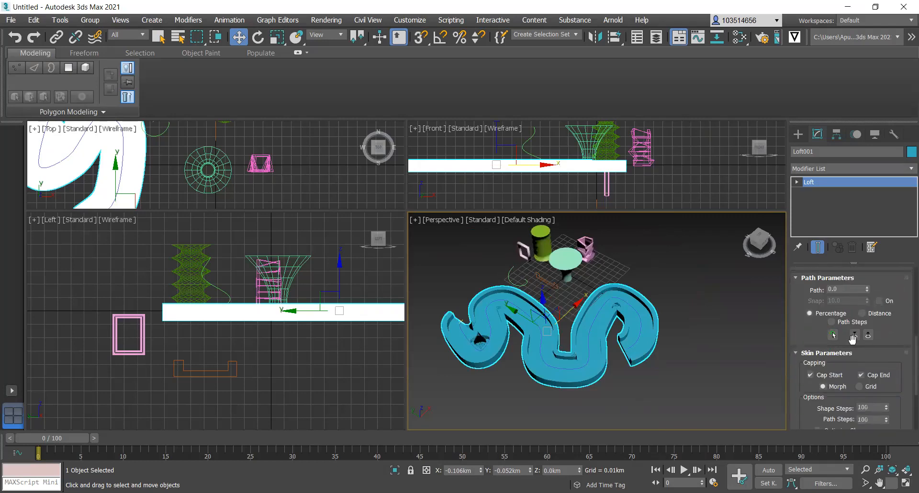
pyautogui.scroll(3, 853, 339)
pyautogui.click(796, 182)
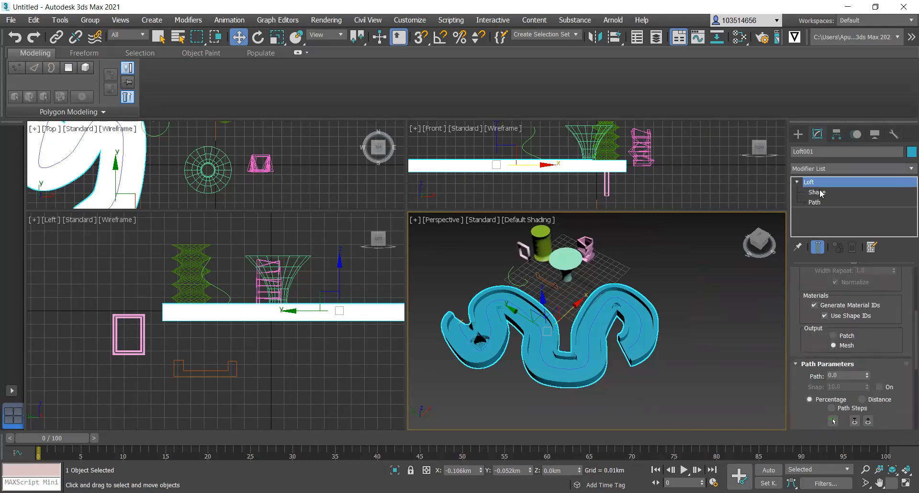
pyautogui.click(816, 191)
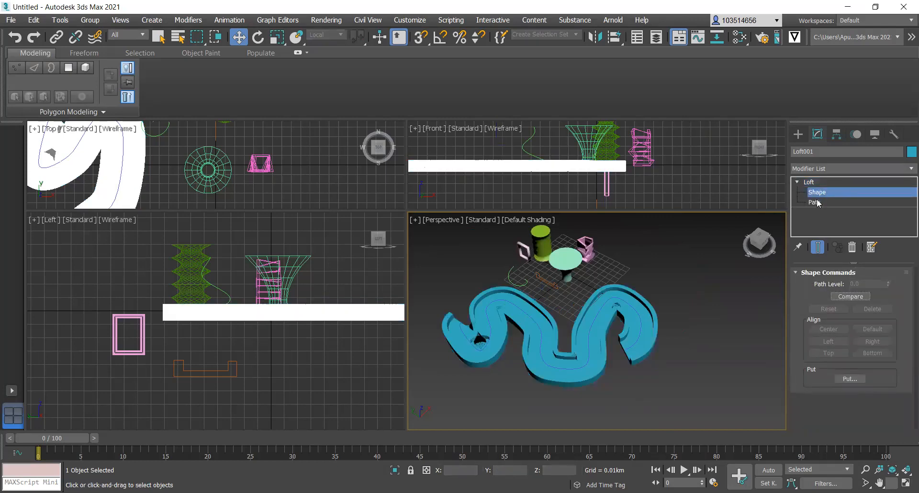
pyautogui.click(817, 201)
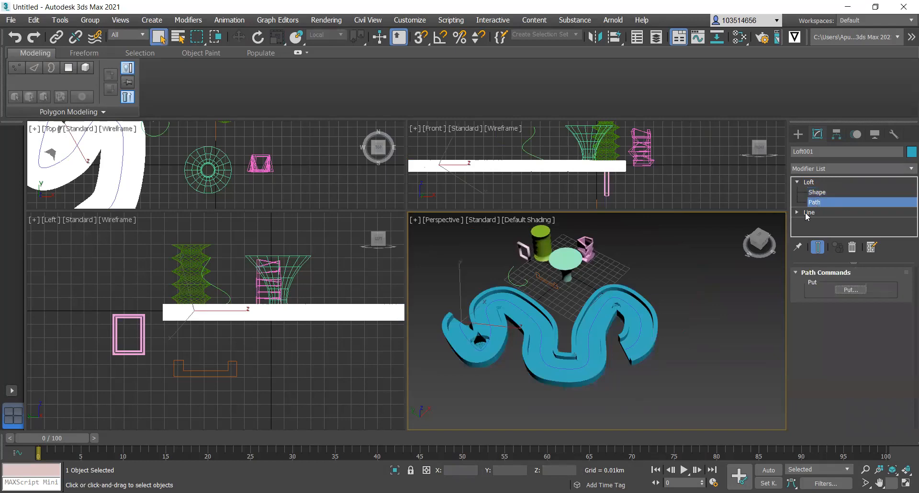
pyautogui.click(823, 223)
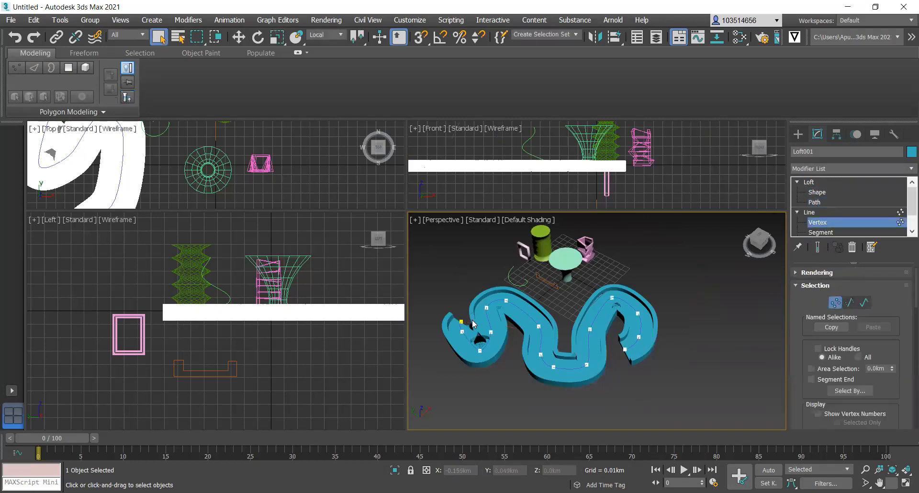
# Move the path's first vertex outward along its Y axis to about Y 0.13 km, extending the channel's open end
pyautogui.click(462, 321)
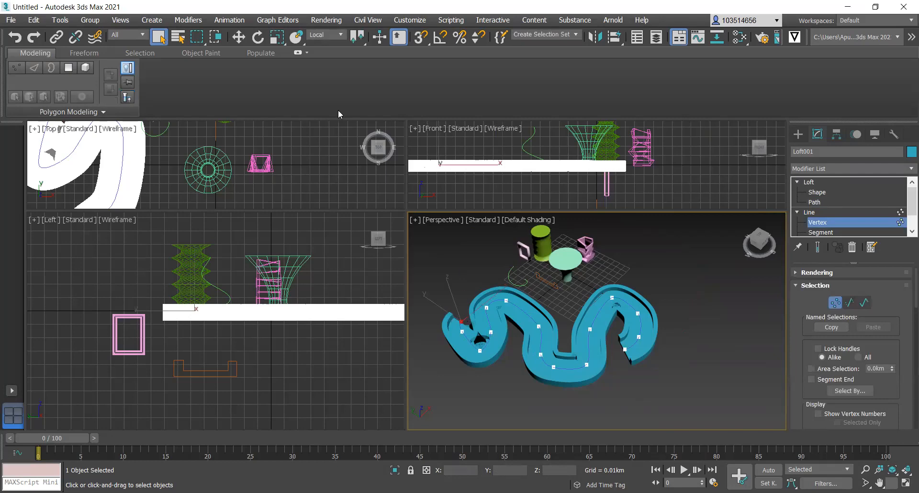
pyautogui.click(240, 39)
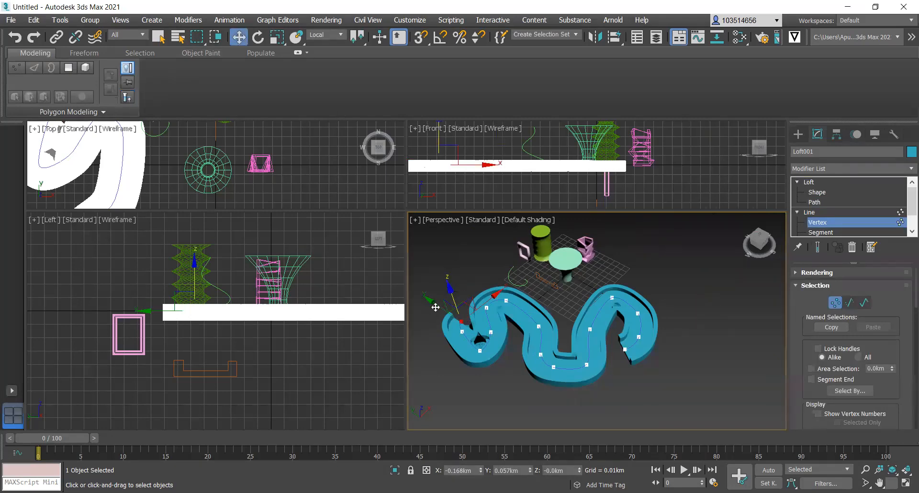
pyautogui.moveTo(398, 287); pyautogui.dragTo(396, 287)
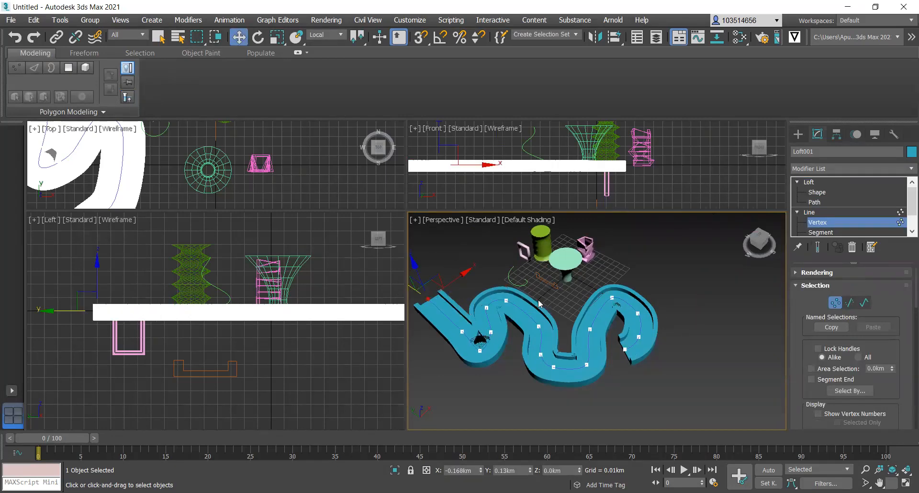
# Move the path's second vertex outward to about X -0.249 km, Y 0.043 km, opening up the first bend
pyautogui.scroll(-5, 553, 312)
pyautogui.scroll(7, 505, 311)
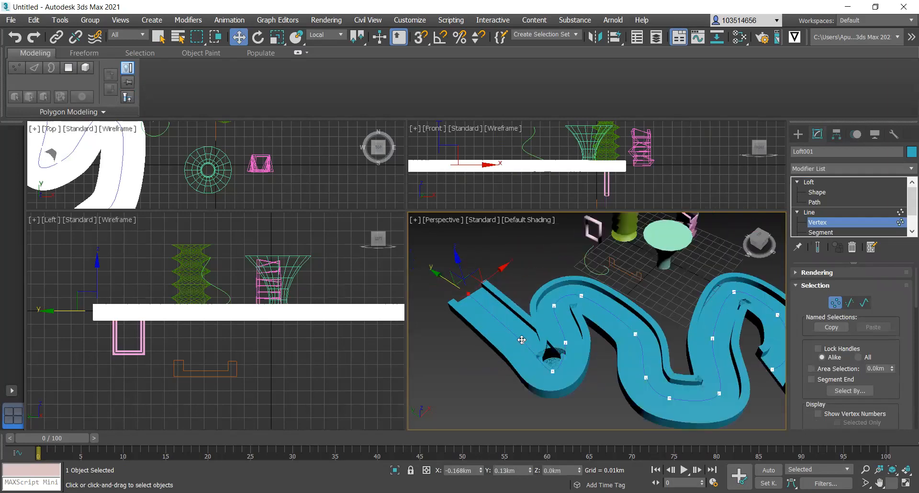
pyautogui.moveTo(521, 340); pyautogui.dragTo(478, 388)
pyautogui.scroll(-5, 493, 278)
pyautogui.scroll(5, 500, 336)
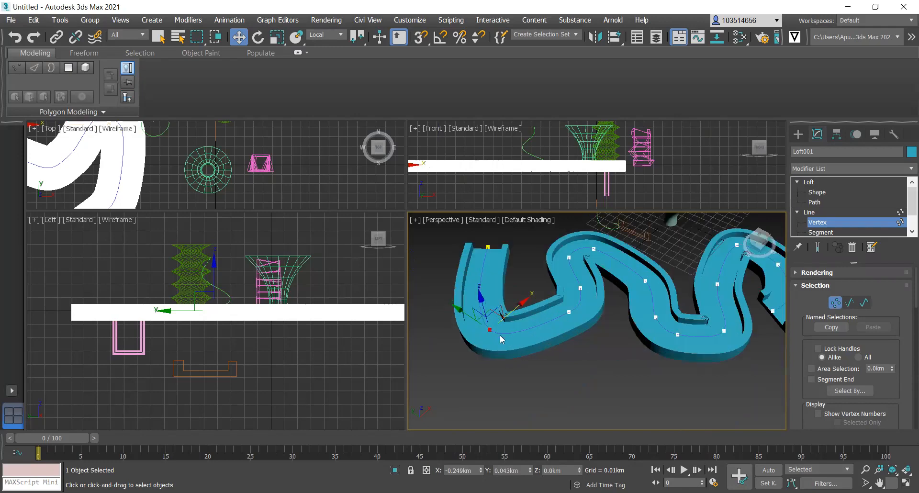
# Move the path's third vertex outward, and shift the following bend's outer vertex along Y to about 0.07 km
pyautogui.click(570, 313)
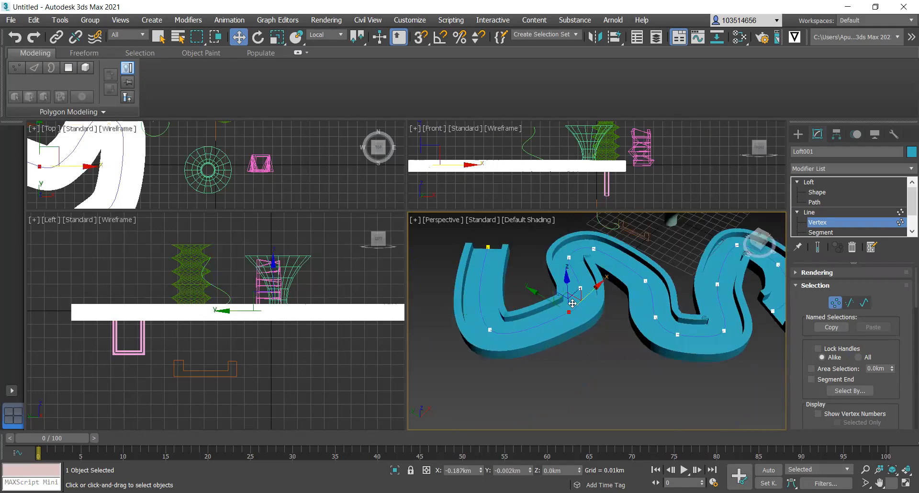
pyautogui.moveTo(586, 298); pyautogui.dragTo(602, 360)
pyautogui.click(588, 261)
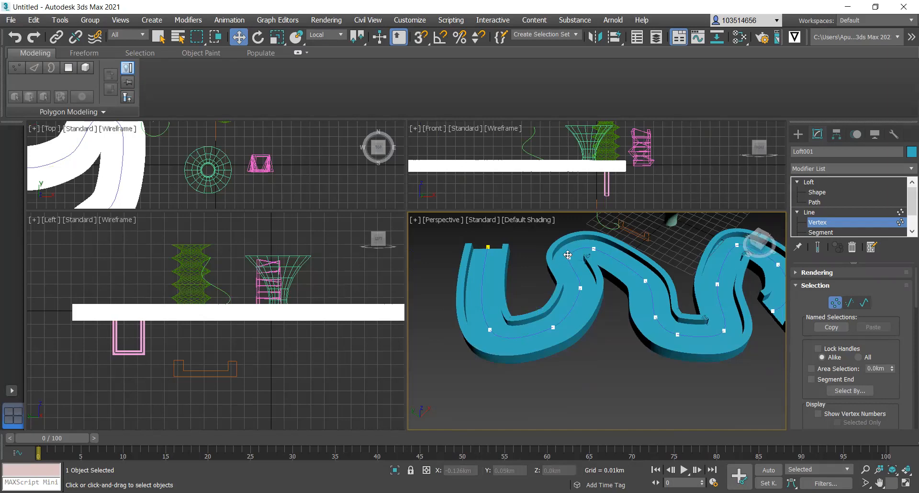
pyautogui.click(568, 255)
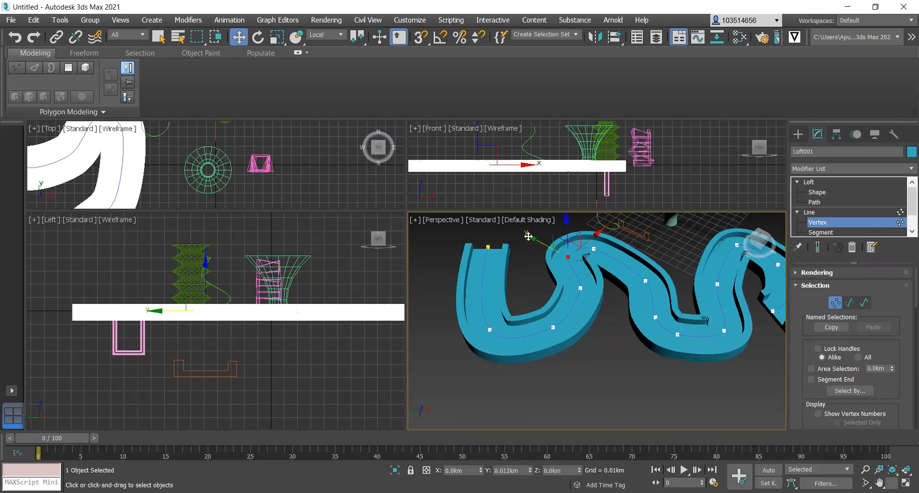
pyautogui.moveTo(528, 236); pyautogui.dragTo(516, 230)
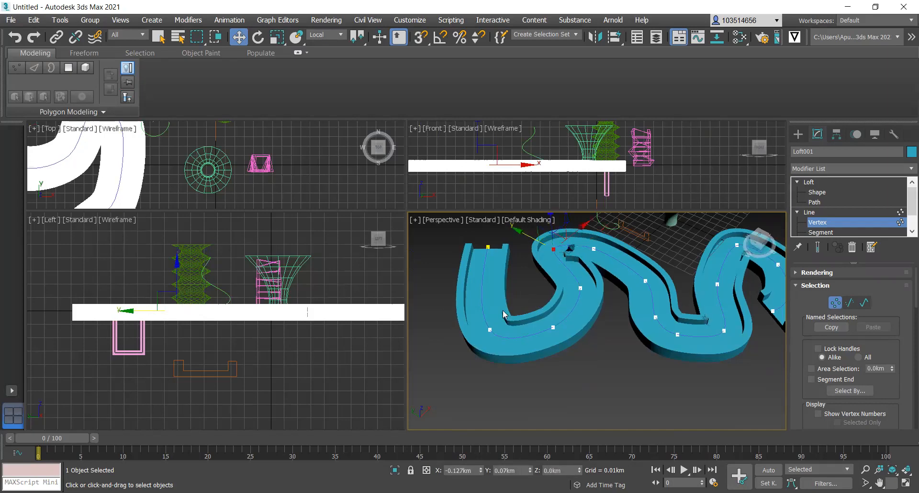
# Widen the middle bend by moving its two path vertices outward, to about X -0.165, Y -0.099 km and Y -0.144 km
pyautogui.scroll(-3, 604, 328)
pyautogui.scroll(5, 642, 320)
pyautogui.scroll(3, 508, 340)
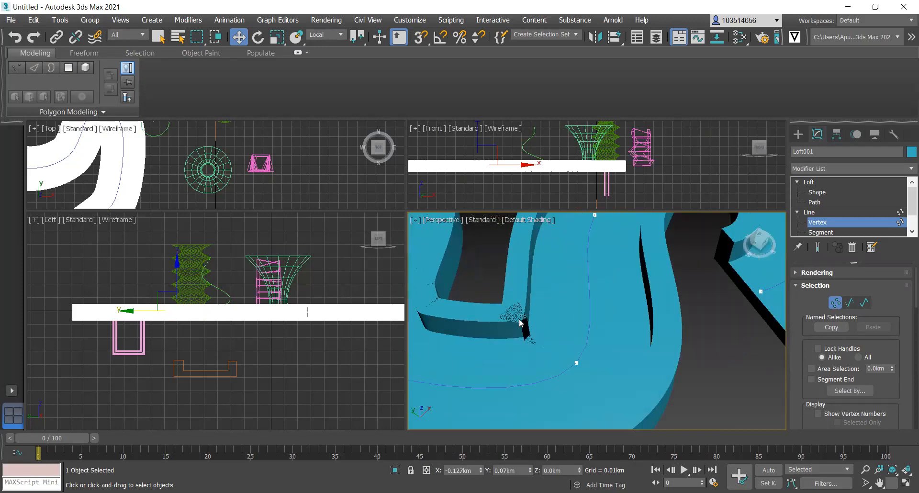
pyautogui.scroll(-5, 524, 326)
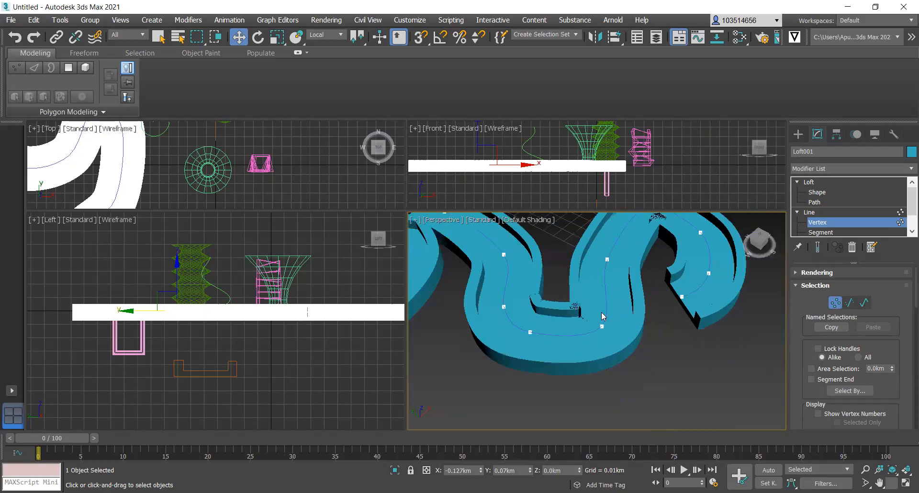
pyautogui.click(533, 332)
pyautogui.moveTo(554, 311); pyautogui.dragTo(530, 345)
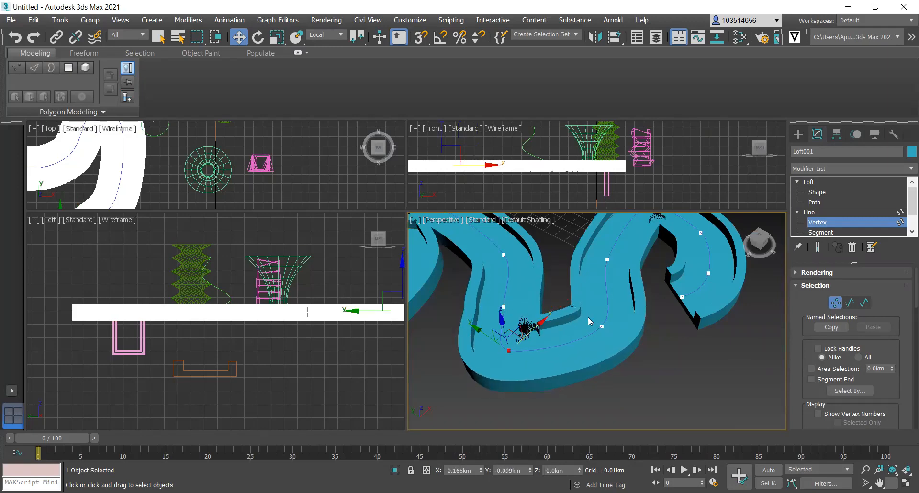
pyautogui.click(601, 327)
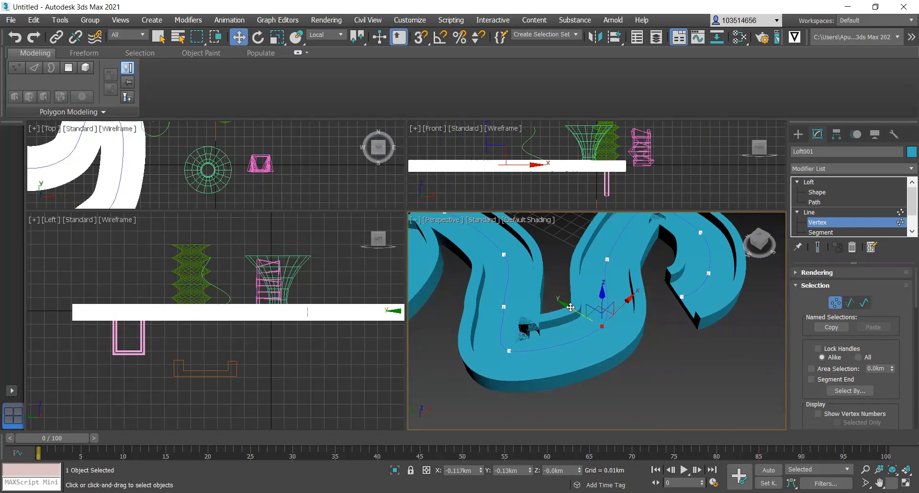
pyautogui.moveTo(573, 315); pyautogui.dragTo(590, 325)
# Move the outer path vertex of the last bend outward to about X -0.036 km, Y -0.191 km
pyautogui.scroll(-3, 529, 315)
pyautogui.scroll(2, 554, 300)
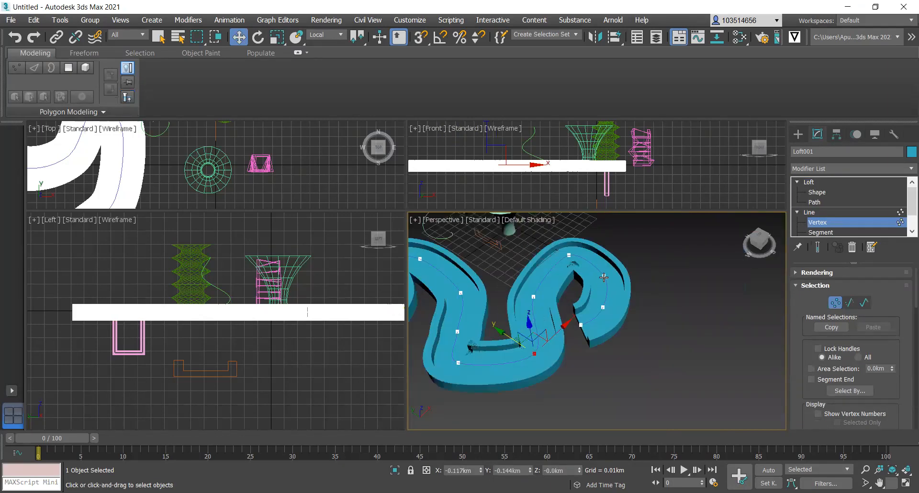
pyautogui.click(604, 274)
pyautogui.moveTo(629, 252); pyautogui.dragTo(605, 306)
# Check the whole reshaped channel, deselect its path vertex and finish vertex editing
pyautogui.scroll(-8, 670, 292)
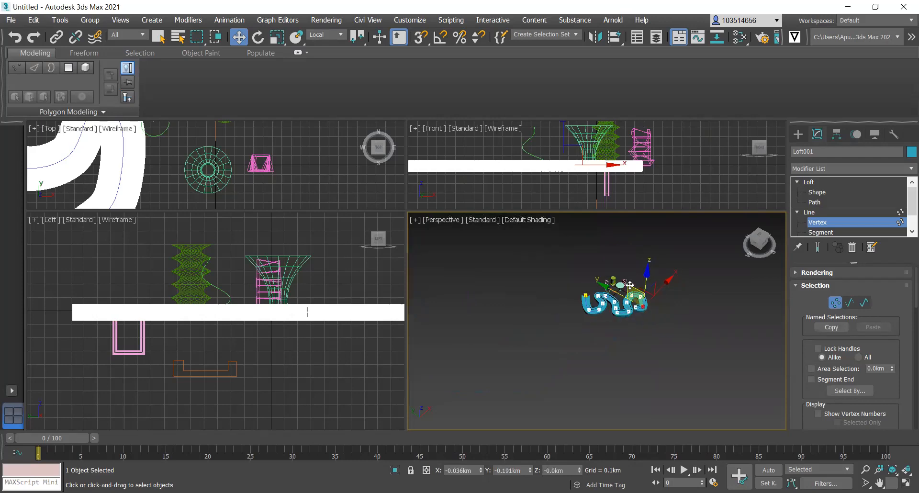
pyautogui.scroll(6, 630, 283)
pyautogui.scroll(-4, 527, 313)
pyautogui.scroll(2, 576, 335)
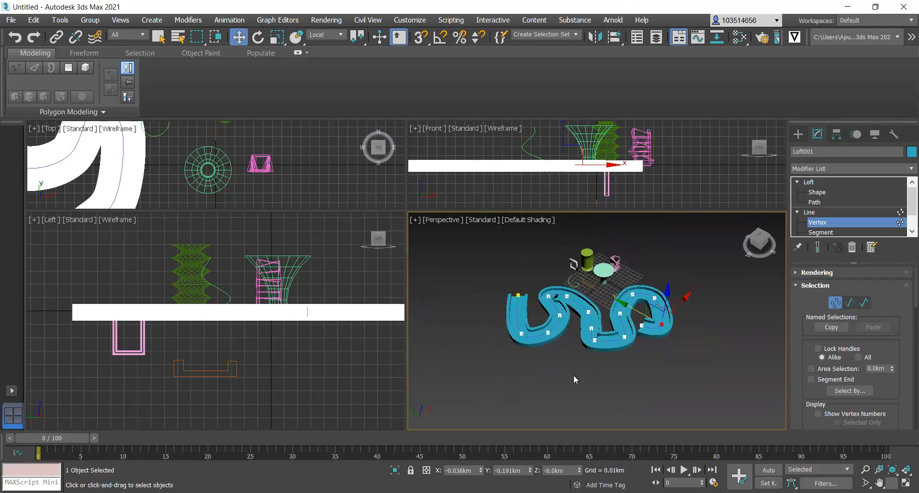
pyautogui.click(514, 332)
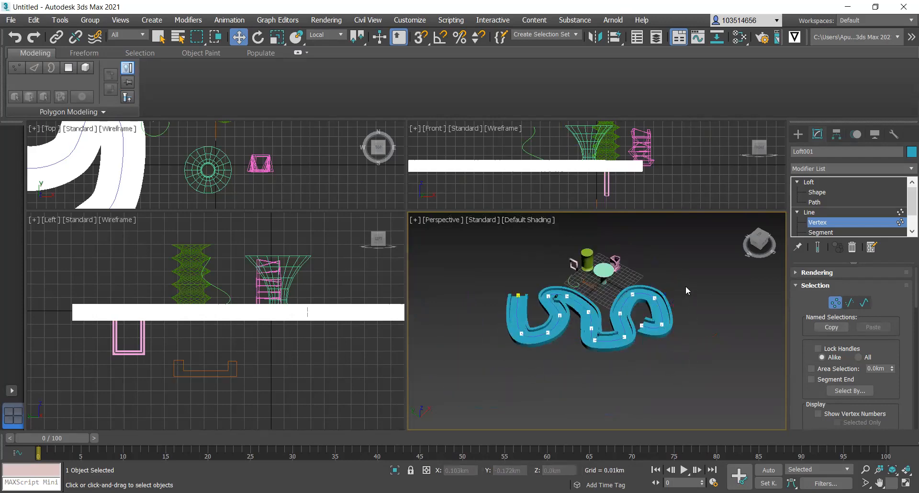
pyautogui.click(761, 250)
pyautogui.moveTo(761, 250); pyautogui.dragTo(760, 272)
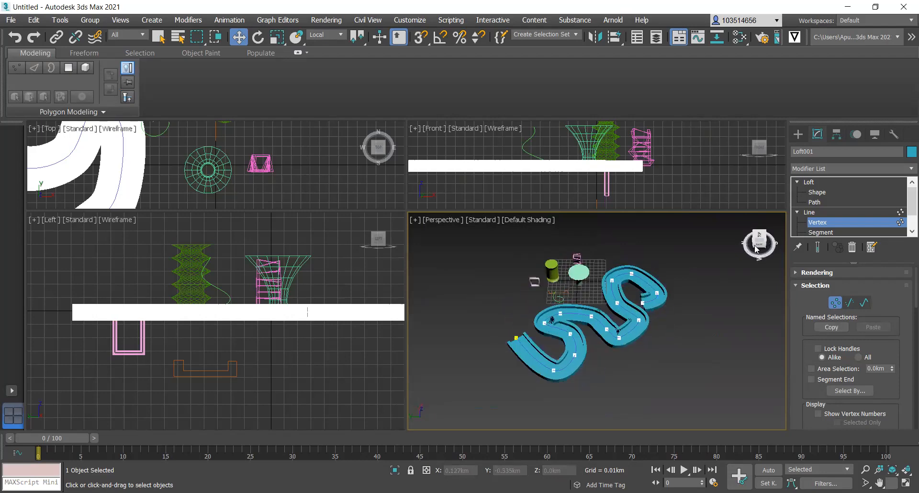
pyautogui.click(835, 305)
# Examine the channel's bends and the neighbouring objects up close from above and from a lower angle
pyautogui.scroll(-5, 655, 348)
pyautogui.scroll(5, 618, 329)
pyautogui.scroll(6, 618, 328)
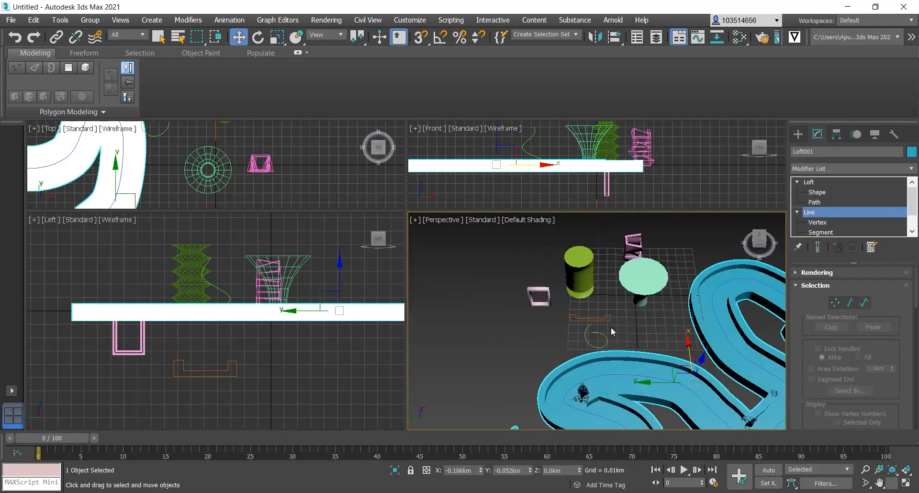
pyautogui.scroll(-3, 652, 328)
pyautogui.scroll(3, 592, 324)
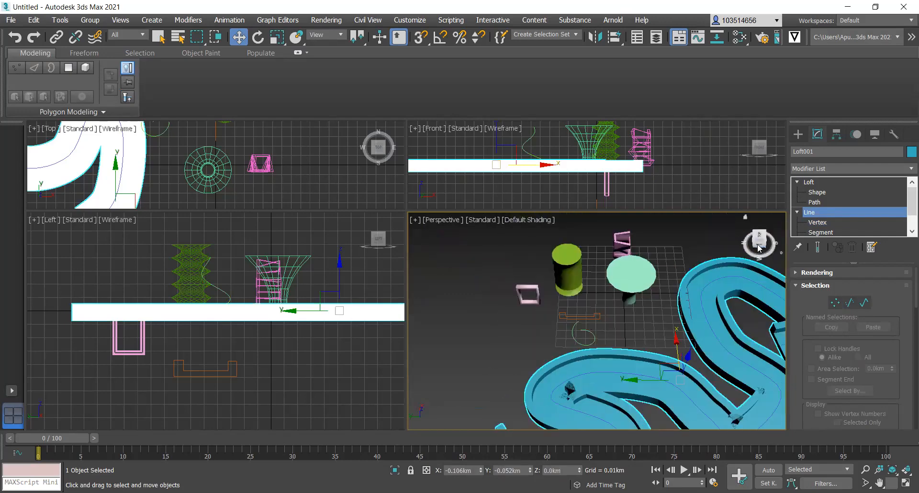
pyautogui.moveTo(759, 245); pyautogui.dragTo(722, 228)
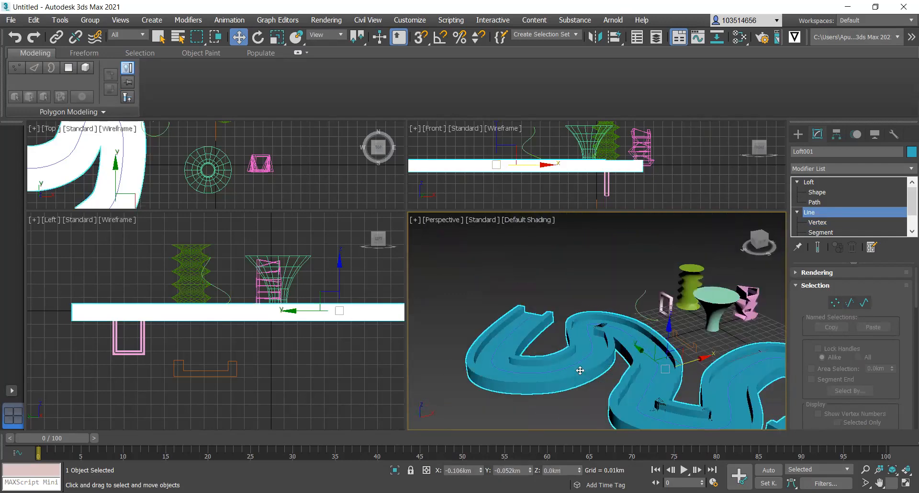
pyautogui.scroll(-5, 581, 369)
pyautogui.scroll(10, 574, 352)
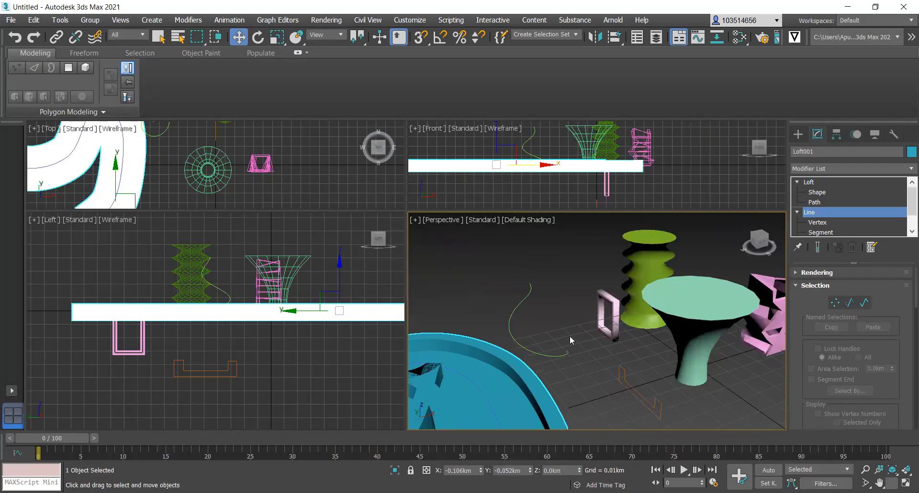
# Deselect the channel and draw a small circle spline between the curved line and the pink rectangular frame
pyautogui.click(549, 300)
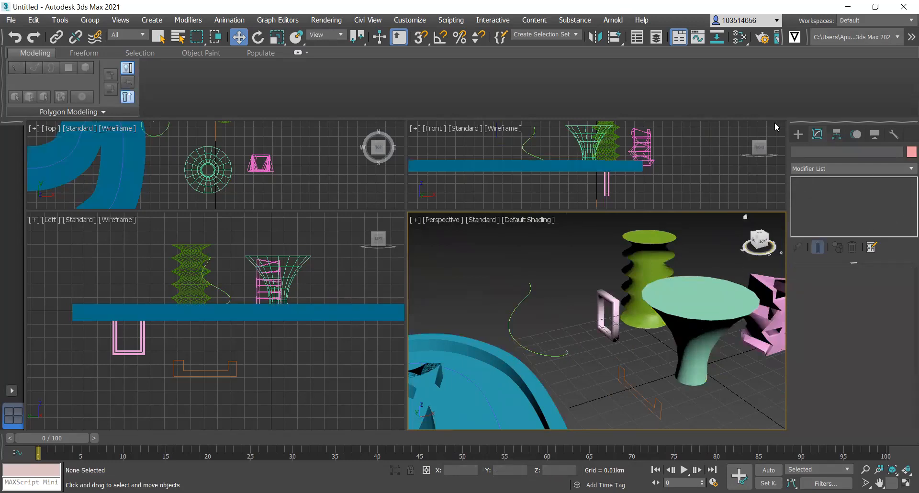
pyautogui.click(799, 138)
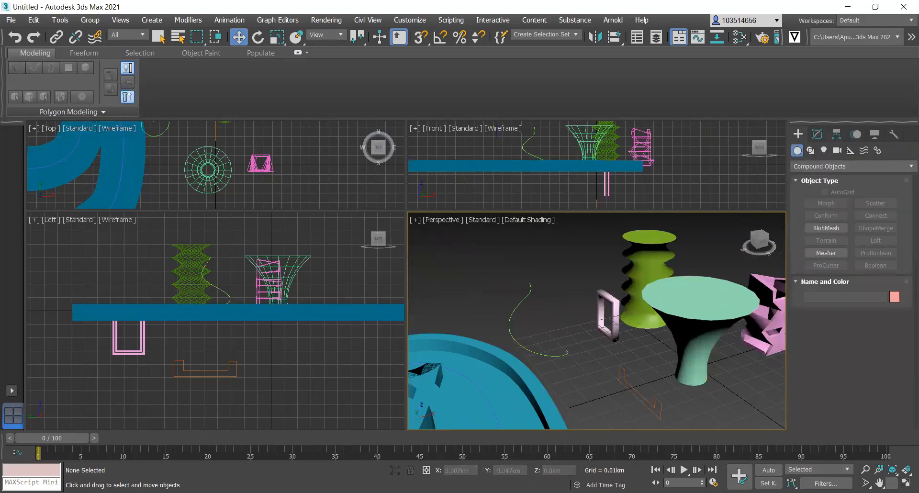
pyautogui.click(810, 151)
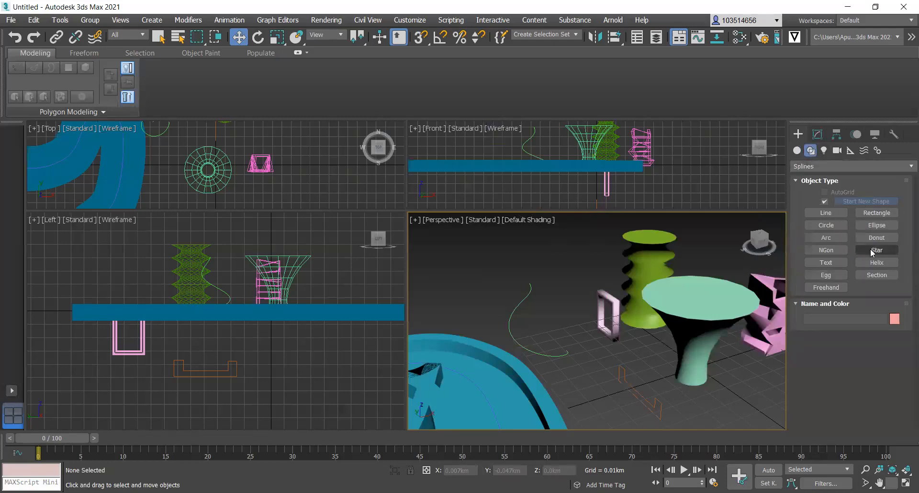
pyautogui.click(827, 225)
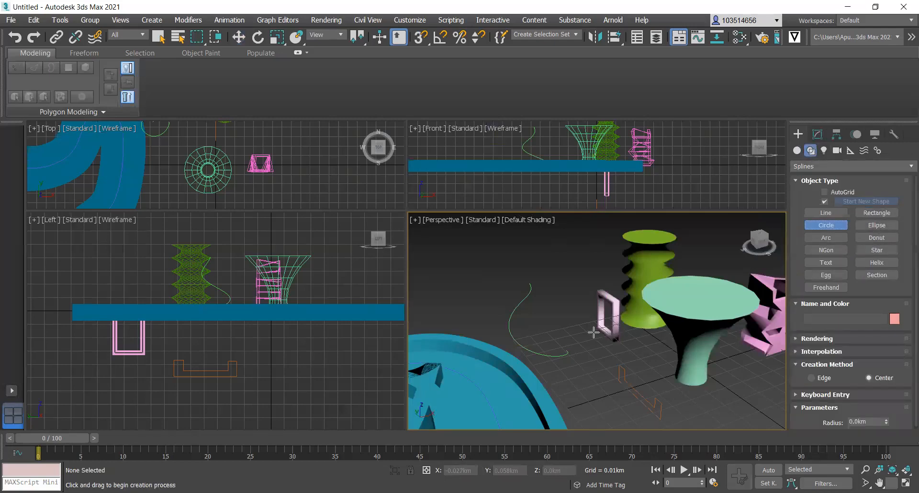
pyautogui.scroll(4, 548, 333)
pyautogui.moveTo(567, 315); pyautogui.dragTo(564, 318)
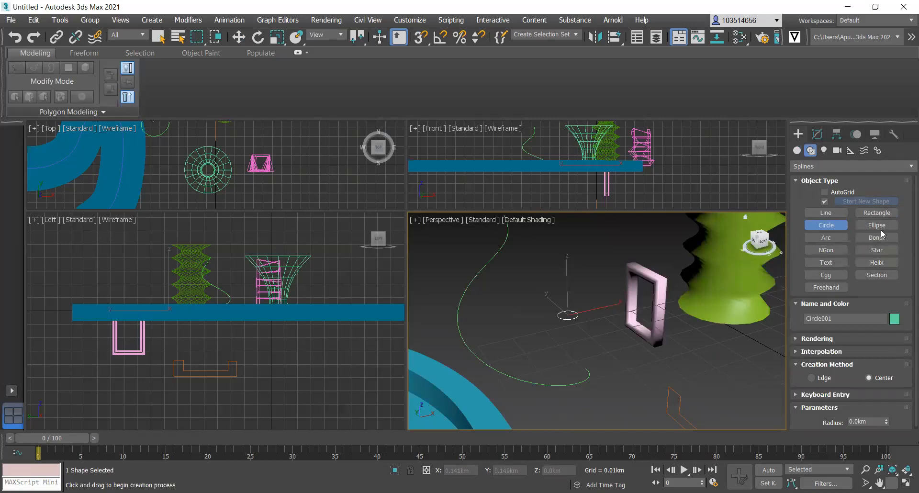
# Draw a six-pointed star spline of about 0.009 km and 0.004 km radii between the curved line and the small circle
pyautogui.click(877, 249)
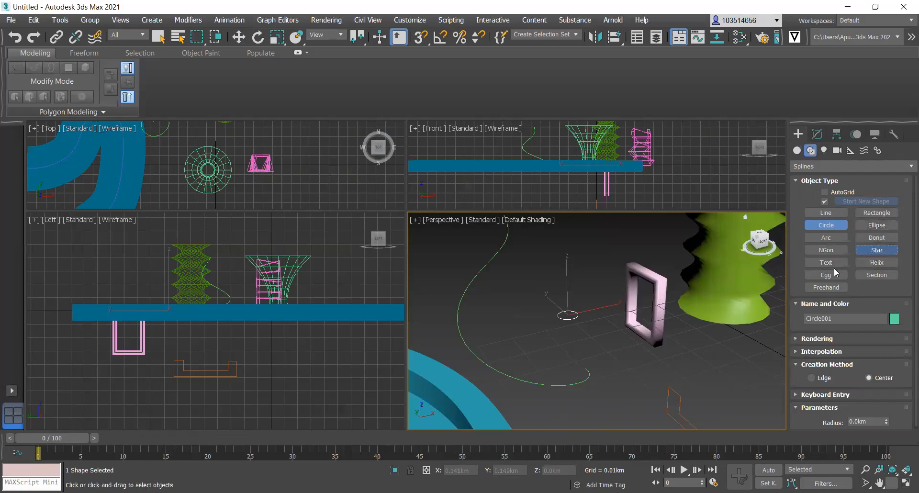
pyautogui.moveTo(544, 340); pyautogui.dragTo(533, 353)
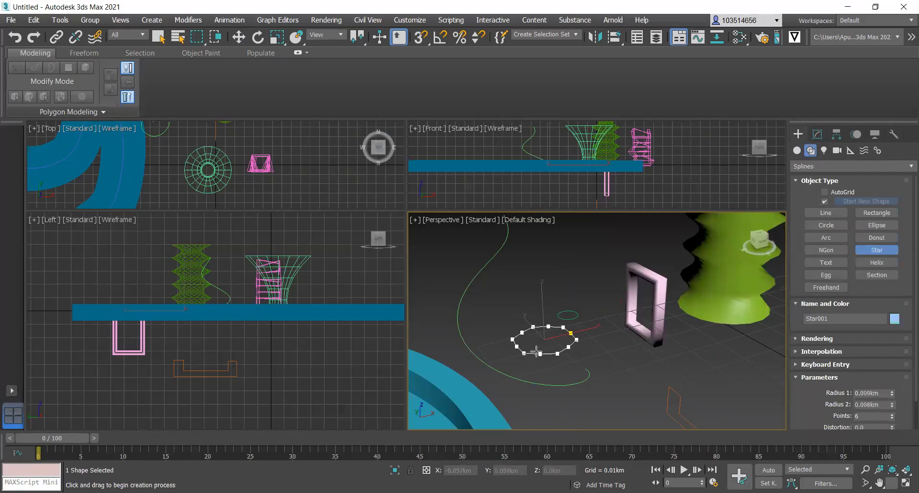
pyautogui.click(540, 336)
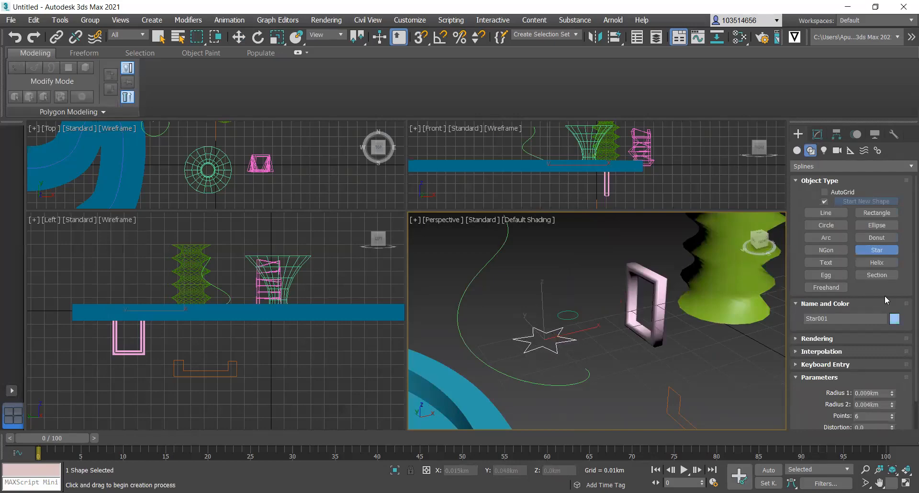
# Draw a small NGon spline beside the star, in front of the pink rectangular frame
pyautogui.click(827, 250)
pyautogui.moveTo(623, 350); pyautogui.dragTo(618, 359)
pyautogui.keyDown('alt'); pyautogui.moveTo(613, 369); pyautogui.dragTo(555, 346, button='middle'); pyautogui.keyUp('alt')
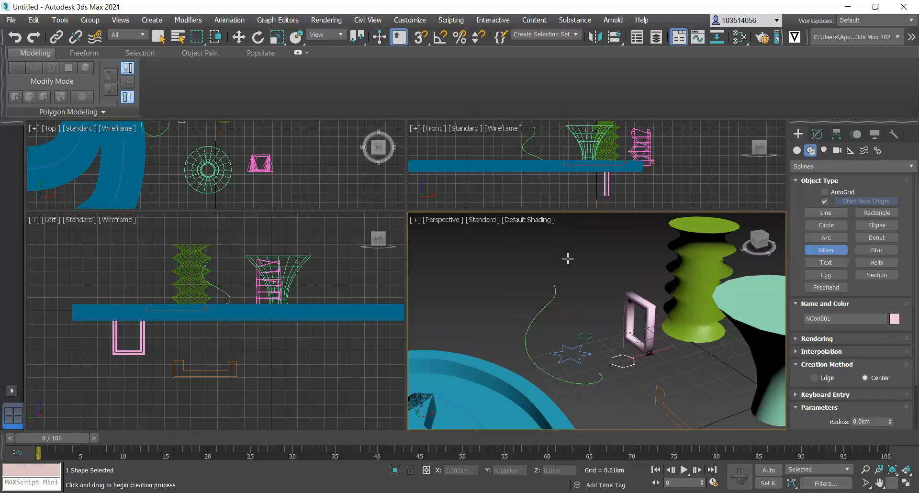
# Loft the small circle along the curved helix line to form a tube
pyautogui.press('w')
pyautogui.click(553, 300)
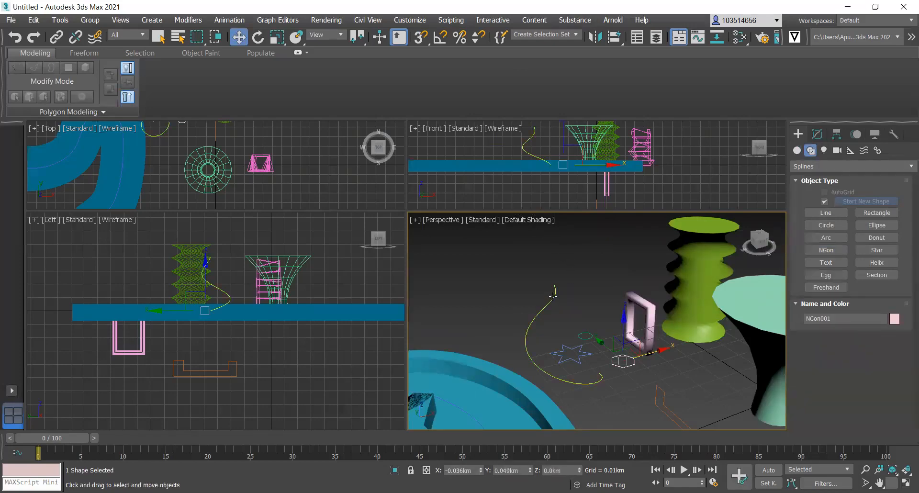
pyautogui.click(554, 296)
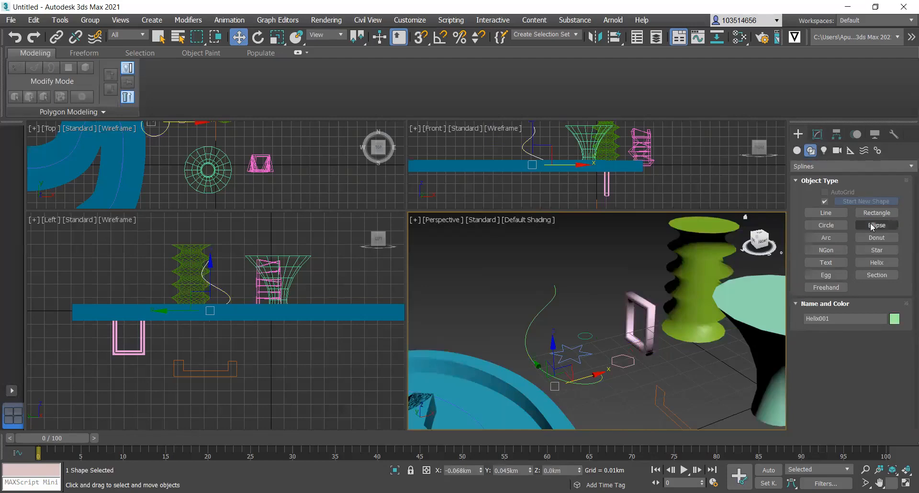
pyautogui.click(796, 150)
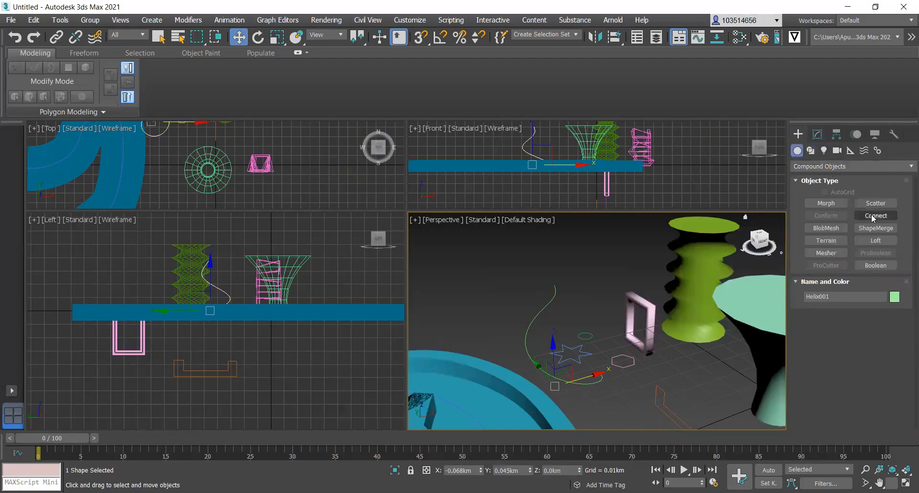
pyautogui.click(868, 244)
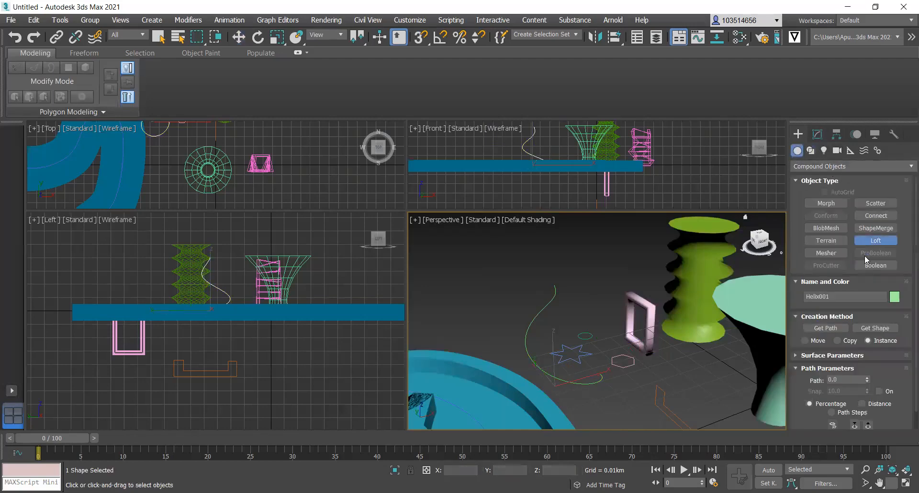
pyautogui.click(874, 330)
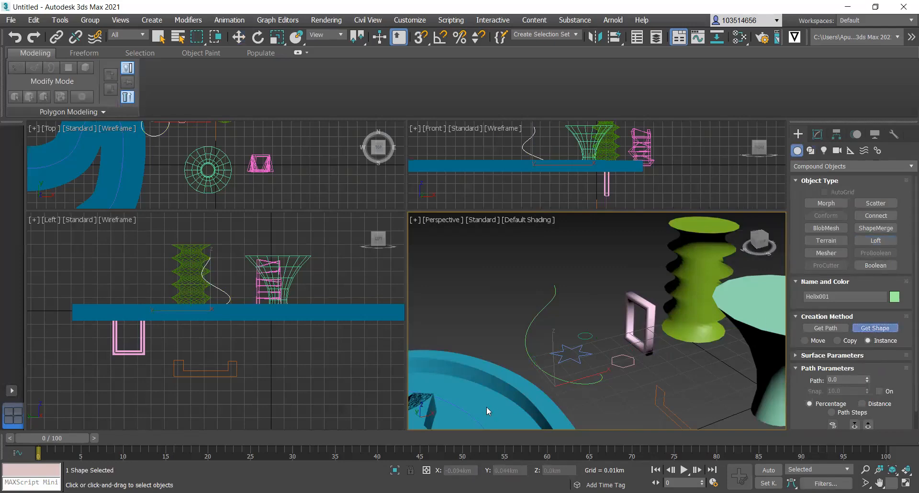
pyautogui.click(589, 337)
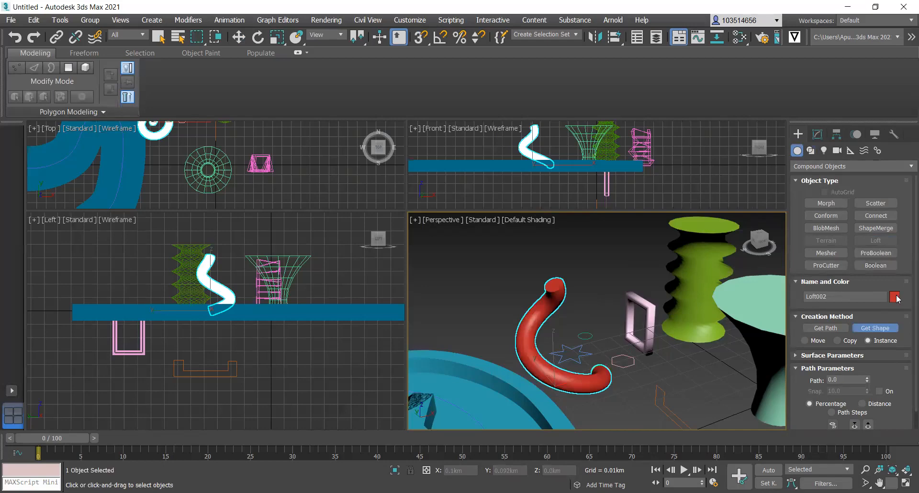
# Change the lofted tube's object color to light violet-pink
pyautogui.click(894, 297)
pyautogui.click(543, 216)
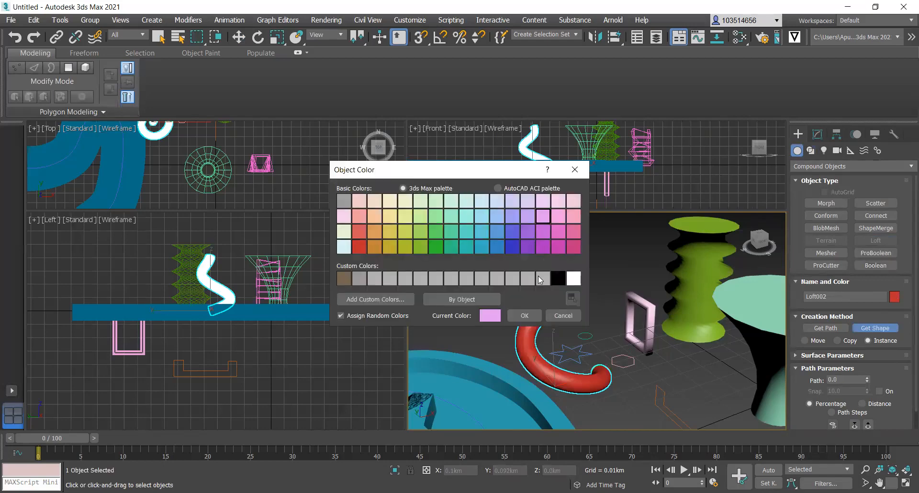
pyautogui.click(523, 315)
pyautogui.scroll(4, 559, 388)
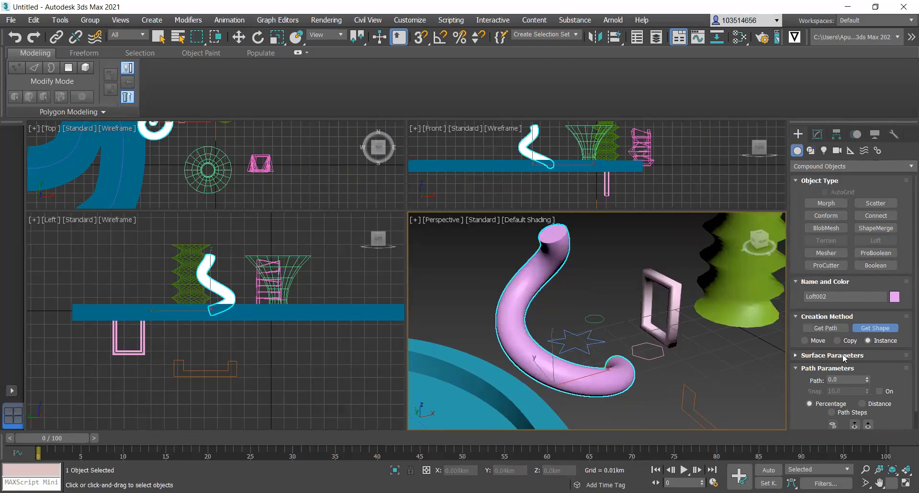
# Examine the lofted tube up close with edged faces displayed, then return to plain default shading
pyautogui.scroll(-2, 843, 354)
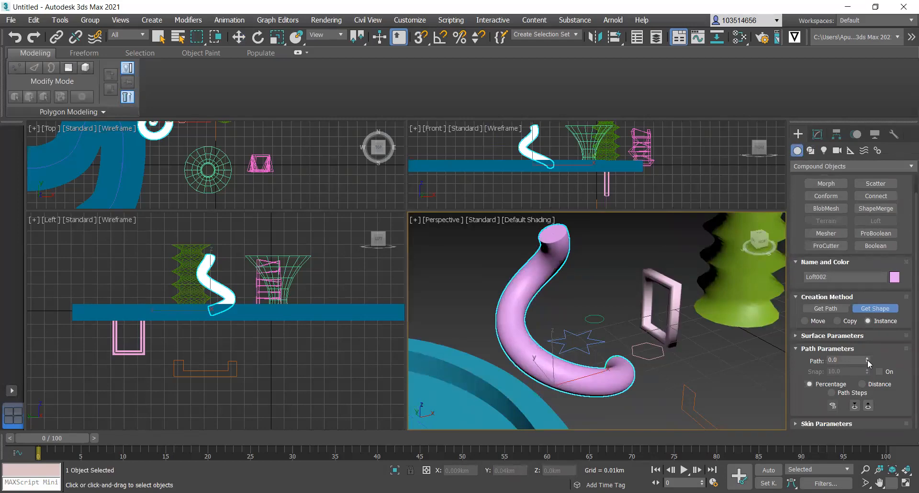
pyautogui.press('F4')
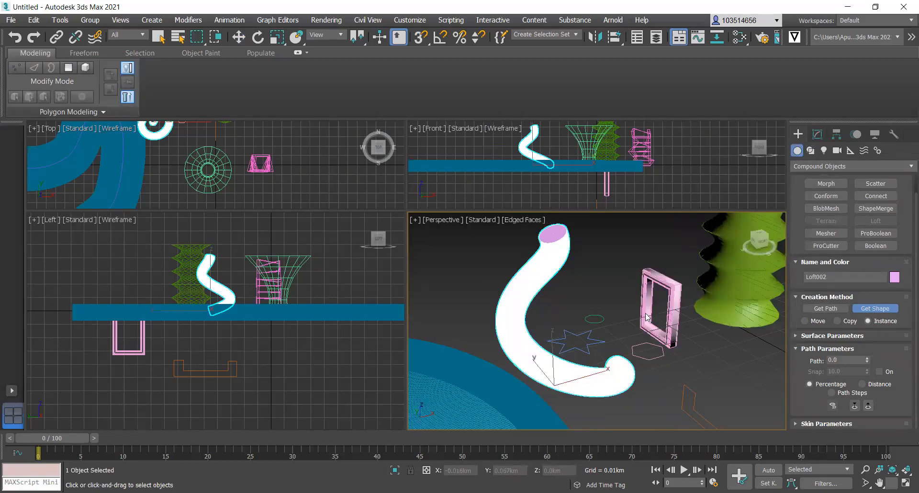
pyautogui.scroll(4, 548, 277)
pyautogui.scroll(-6, 521, 278)
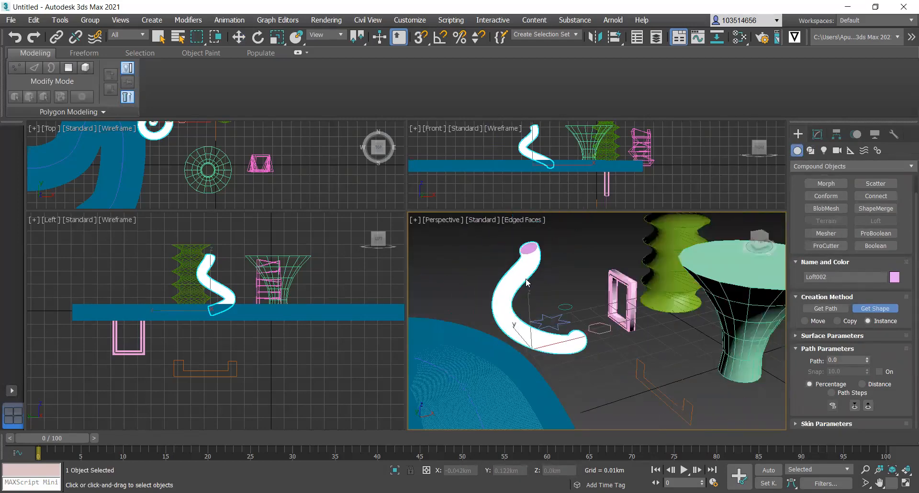
pyautogui.scroll(4, 517, 294)
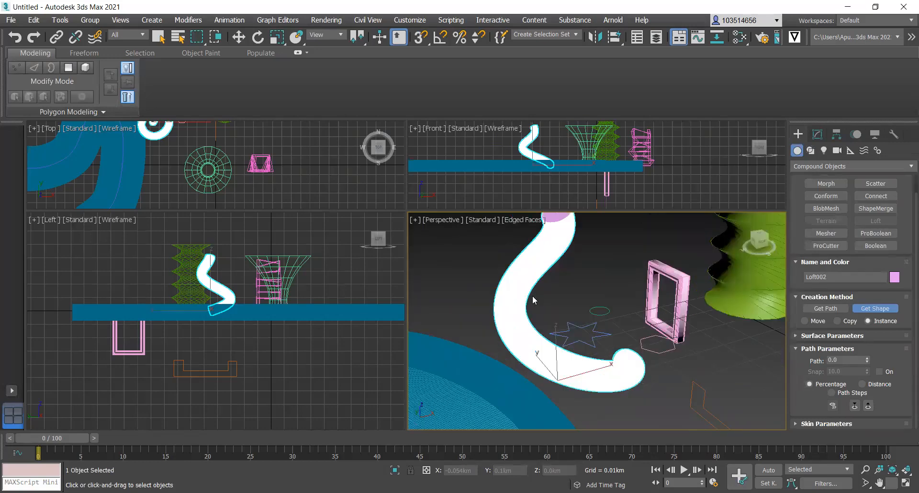
pyautogui.scroll(-3, 585, 294)
pyautogui.press('F4')
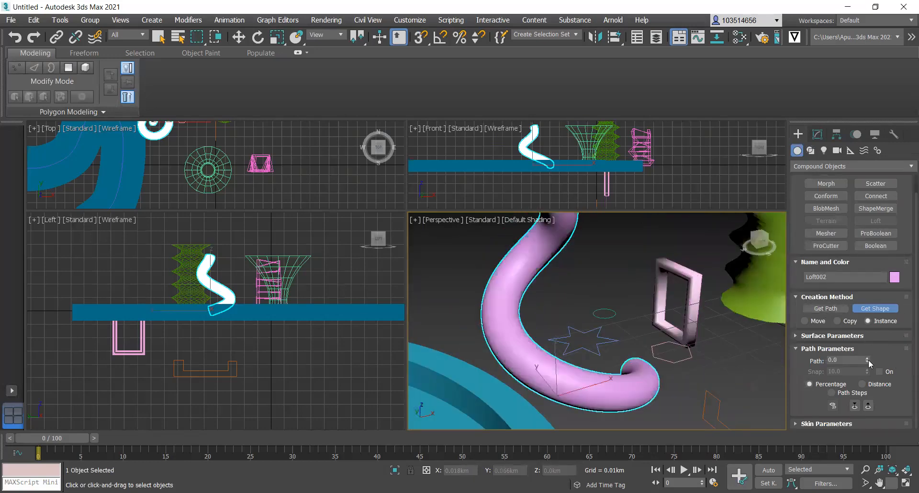
# Set the loft's path position to about 39.4 percent, finish the loft command and deselect the tube
pyautogui.moveTo(867, 359); pyautogui.dragTo(868, 329)
pyautogui.moveTo(867, 249); pyautogui.dragTo(869, 297)
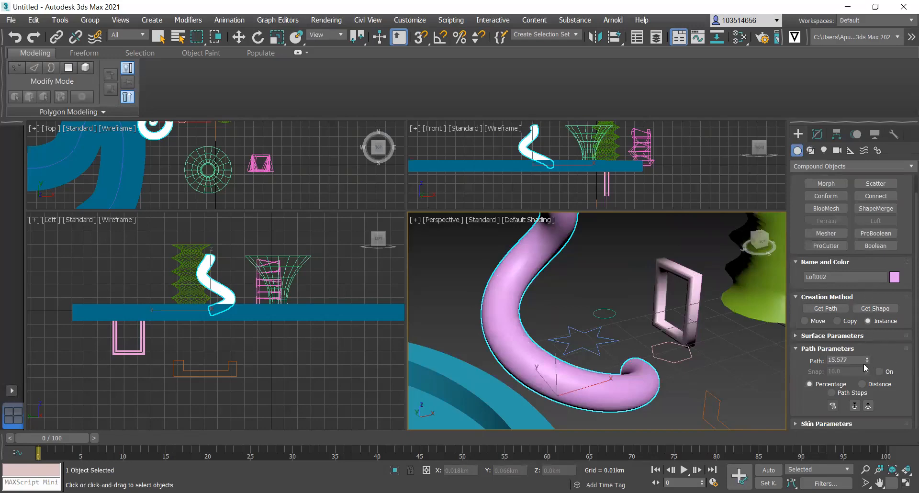
pyautogui.moveTo(867, 363); pyautogui.dragTo(864, 276)
pyautogui.moveTo(866, 362); pyautogui.dragTo(867, 346)
pyautogui.moveTo(867, 309); pyautogui.dragTo(865, 357)
pyautogui.scroll(-3, 488, 406)
pyautogui.scroll(3, 508, 388)
pyautogui.scroll(-2, 524, 371)
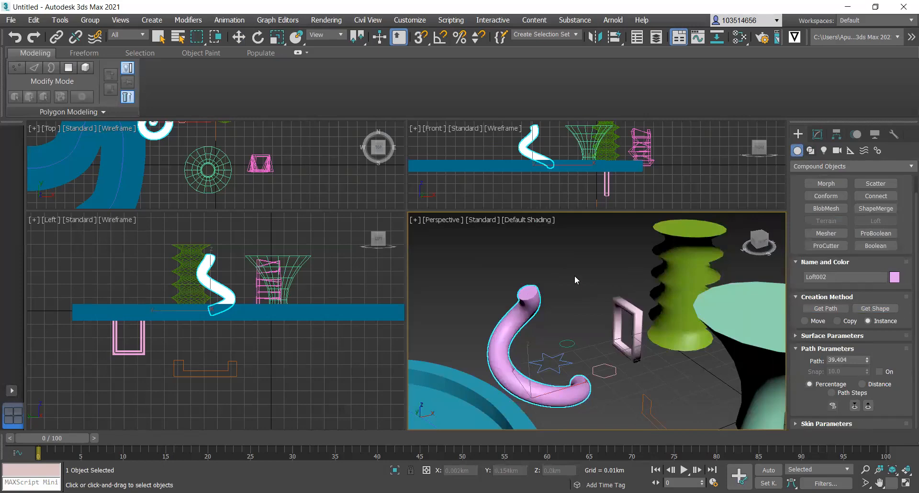
pyautogui.press('w')
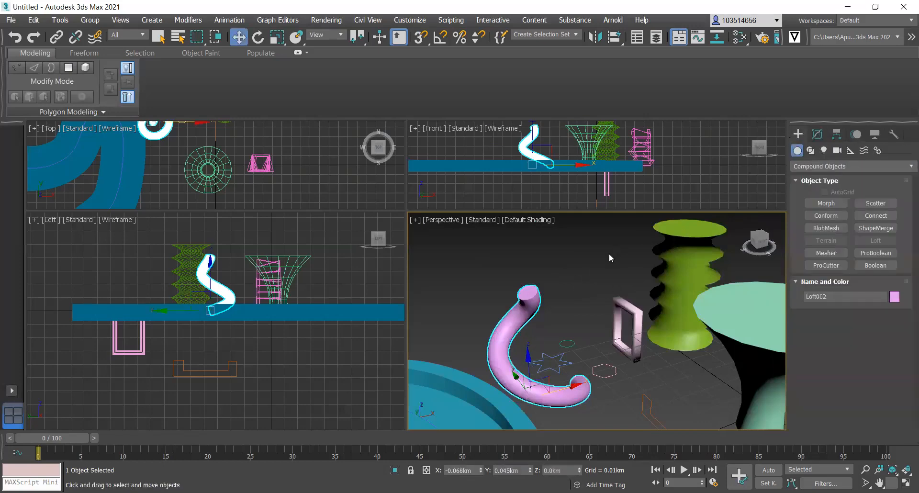
pyautogui.click(589, 269)
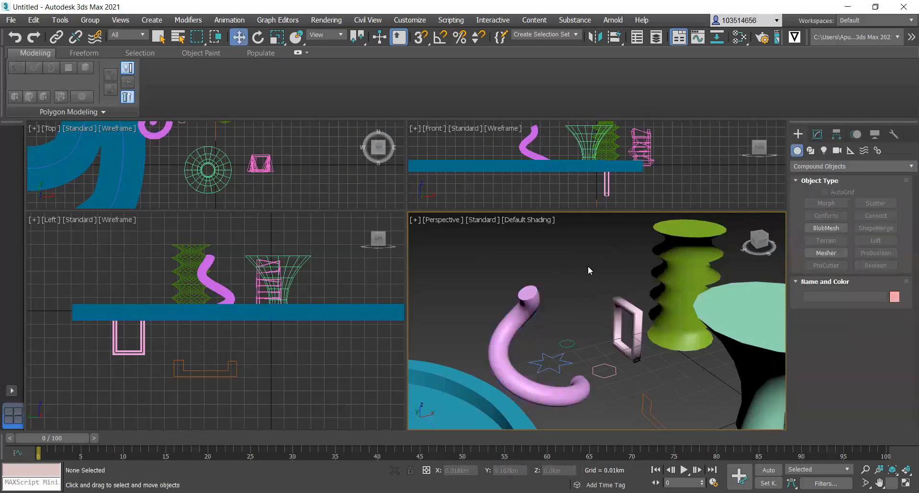
pyautogui.click(540, 390)
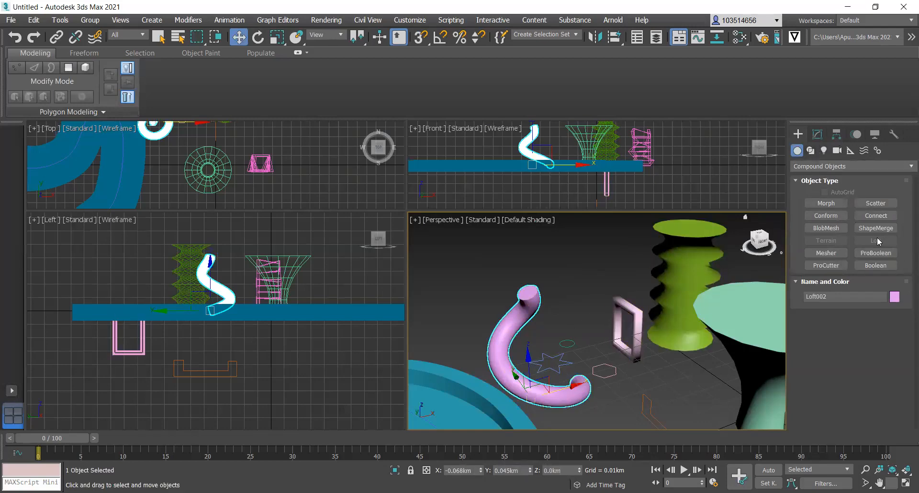
pyautogui.click(579, 300)
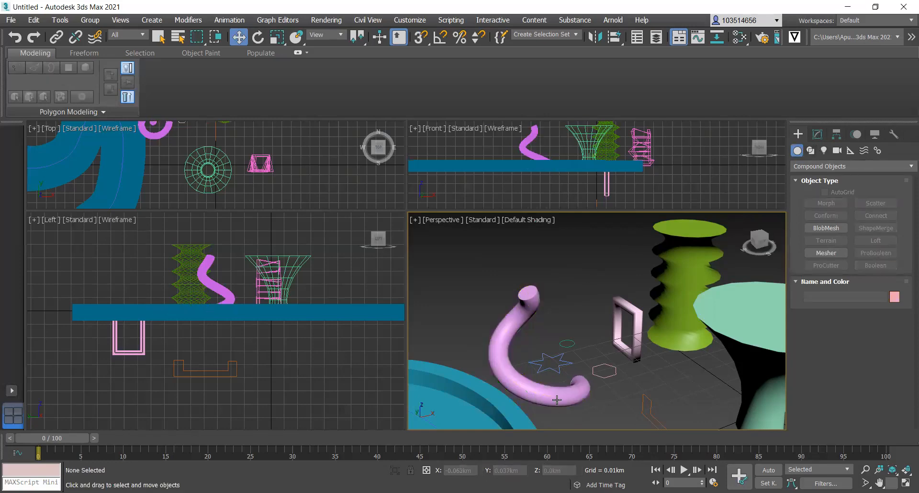
pyautogui.scroll(5, 546, 398)
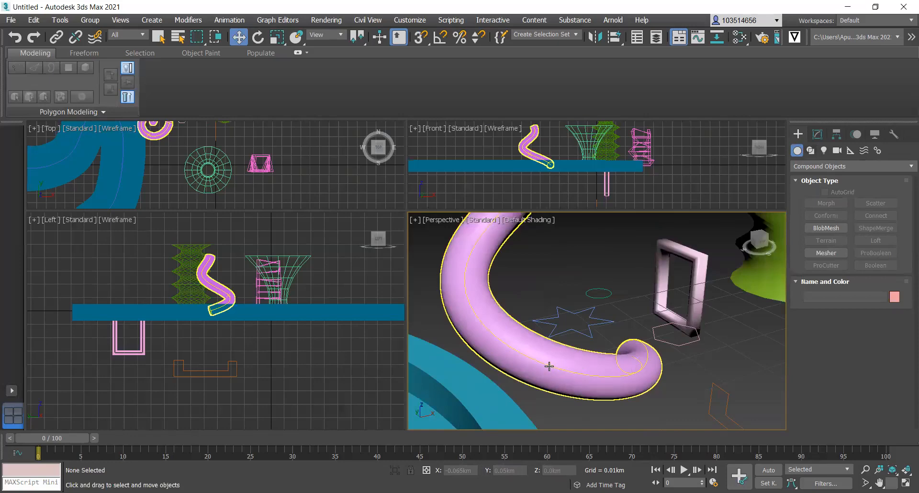
# Switch the geometry category to Standard Primitives, select the lofted tube and switch back to Compound Objects
pyautogui.click(818, 134)
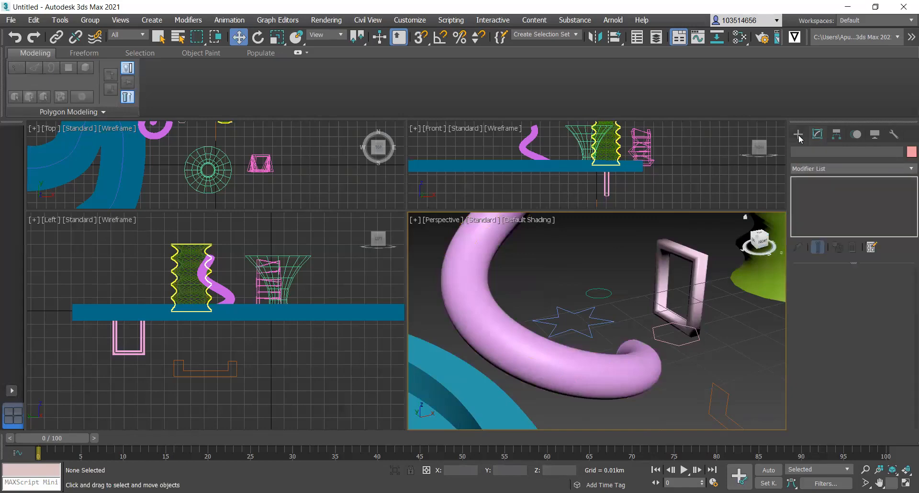
pyautogui.click(798, 136)
pyautogui.click(807, 152)
pyautogui.click(797, 152)
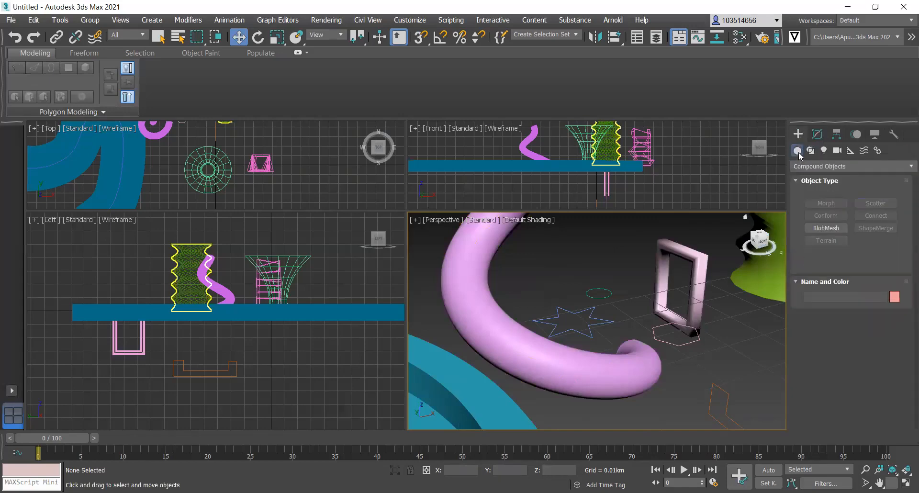
pyautogui.click(850, 168)
pyautogui.click(832, 178)
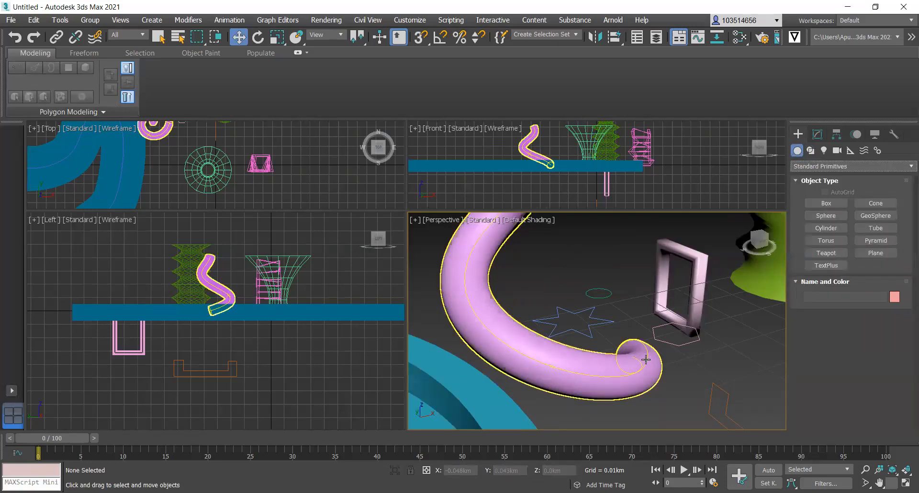
pyautogui.click(646, 359)
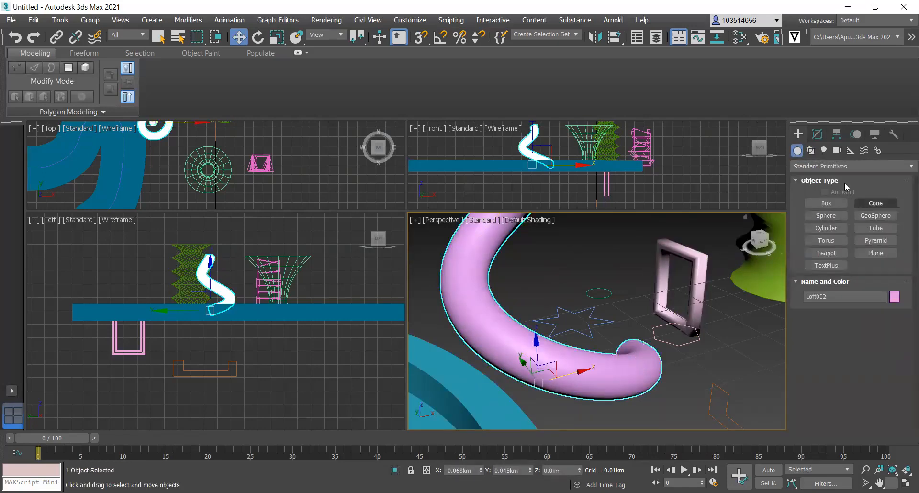
pyautogui.click(814, 168)
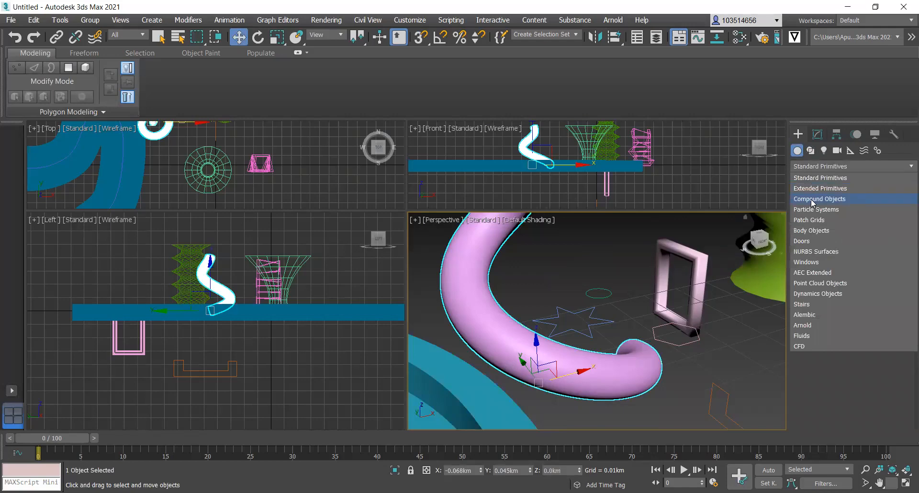
pyautogui.click(812, 199)
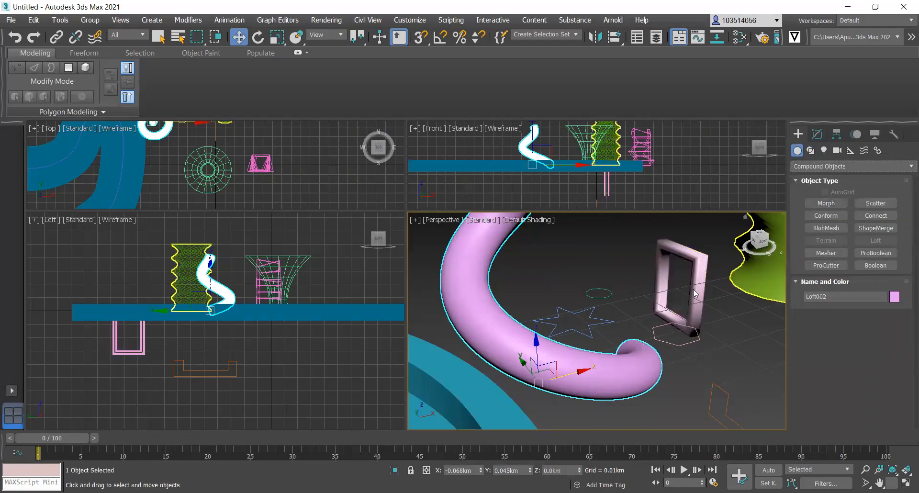
# Undo the circle loft along the helix and clear the selection
pyautogui.scroll(-5, 523, 351)
pyautogui.scroll(3, 537, 352)
pyautogui.scroll(2, 538, 352)
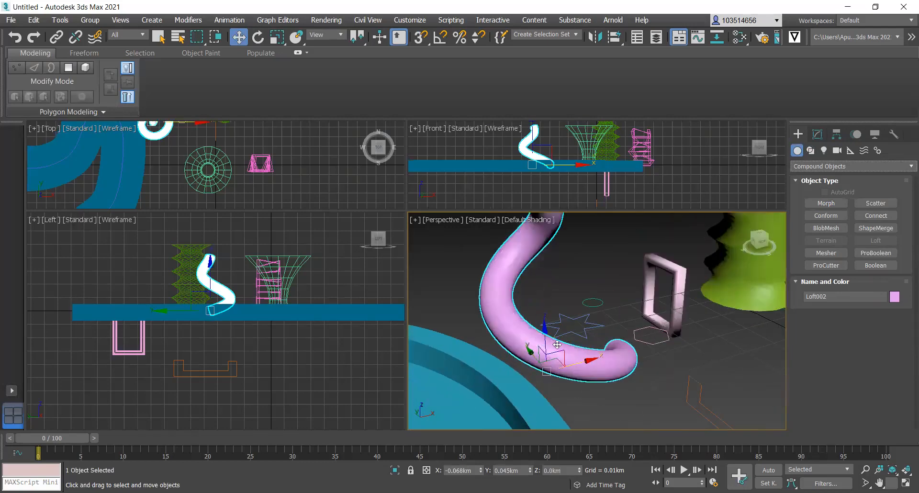
pyautogui.scroll(-2, 647, 367)
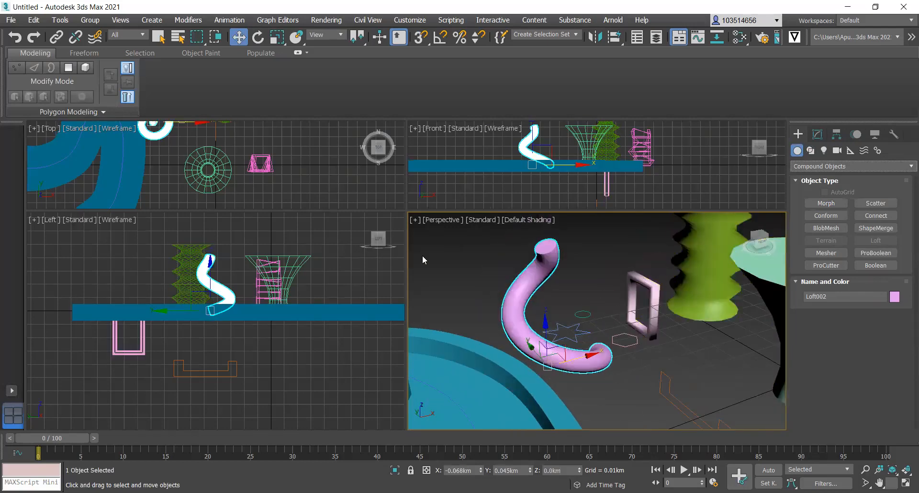
pyautogui.click(13, 37)
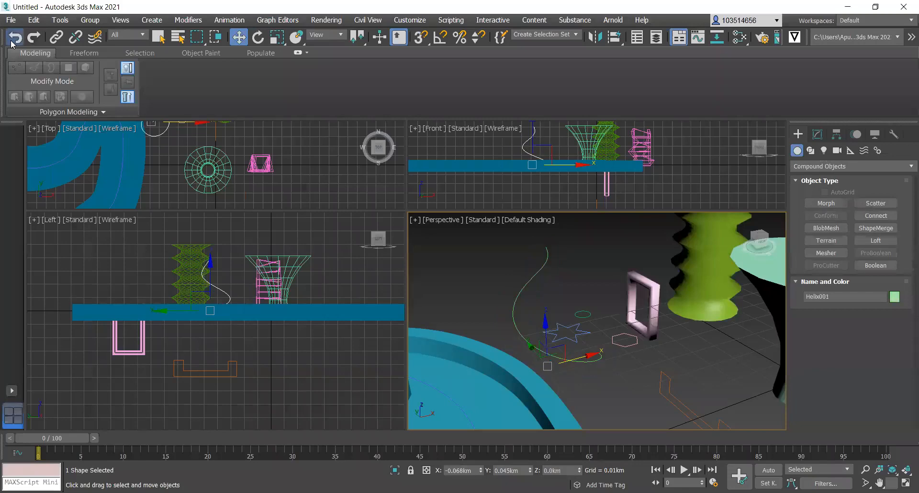
pyautogui.click(35, 40)
pyautogui.click(497, 312)
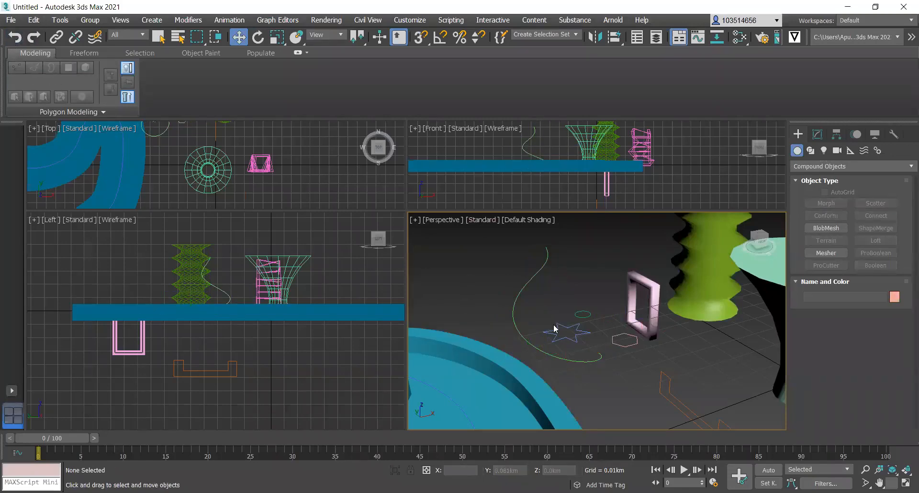
# Loft the circle spline along the helix as an instanced shape
pyautogui.click(536, 352)
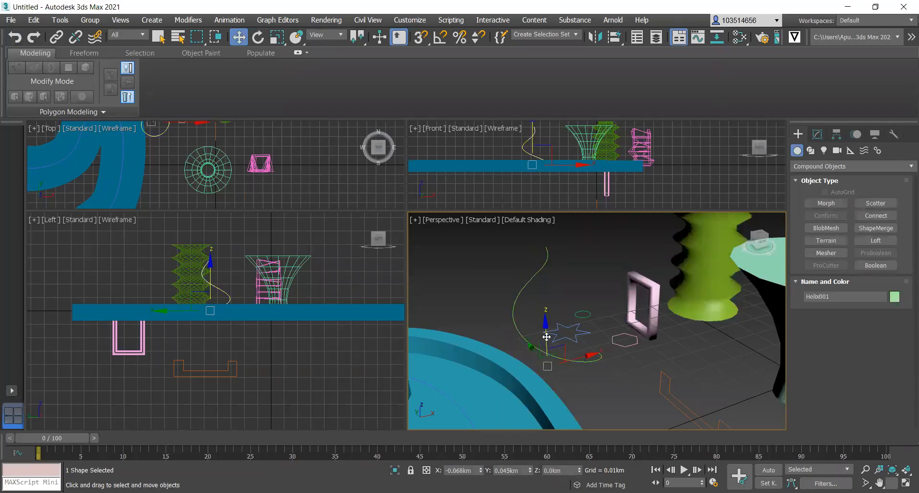
pyautogui.scroll(4, 549, 344)
pyautogui.scroll(-4, 549, 345)
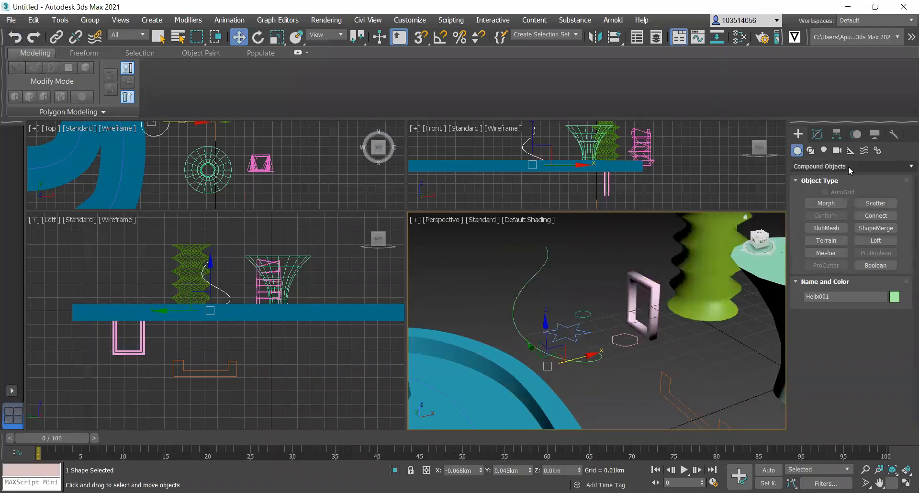
pyautogui.click(884, 240)
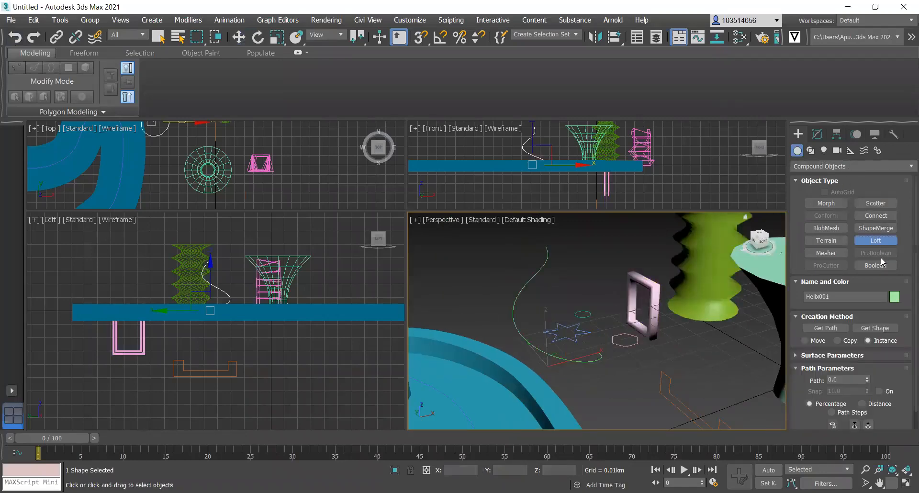
pyautogui.click(874, 329)
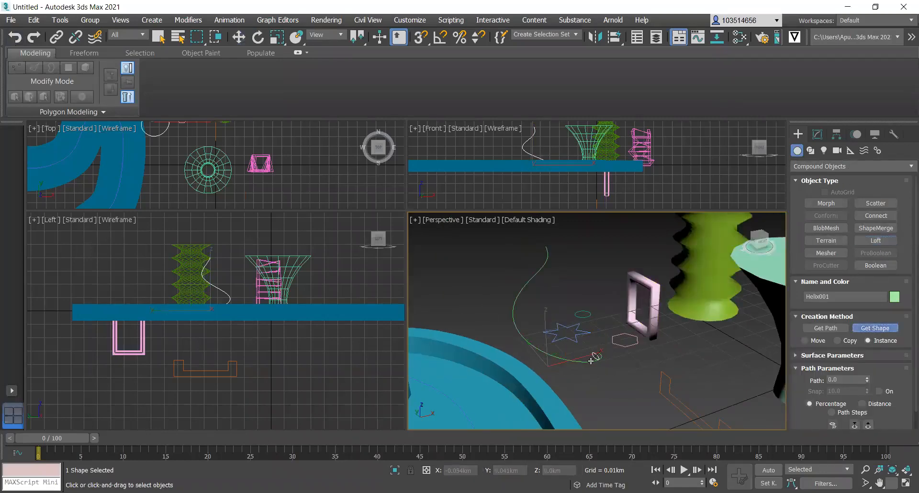
pyautogui.click(590, 315)
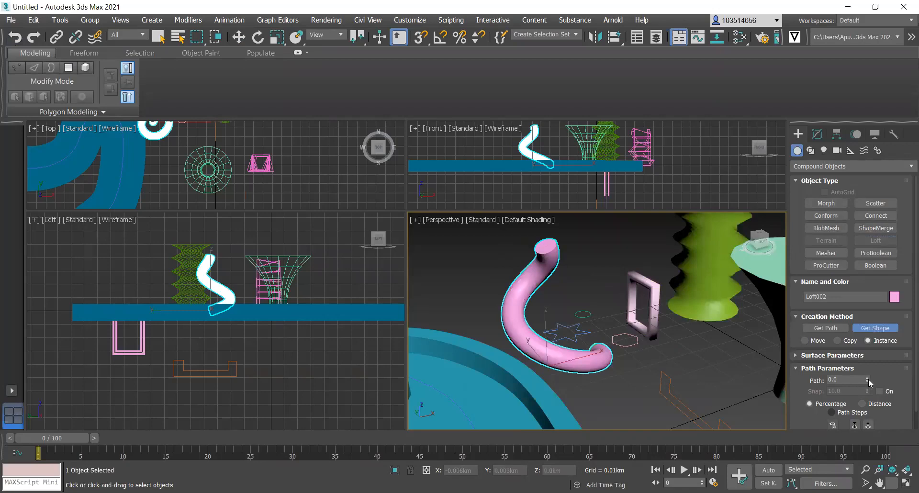
# Set the new loft's path position to about 0.69 percent
pyautogui.moveTo(867, 378); pyautogui.dragTo(867, 371)
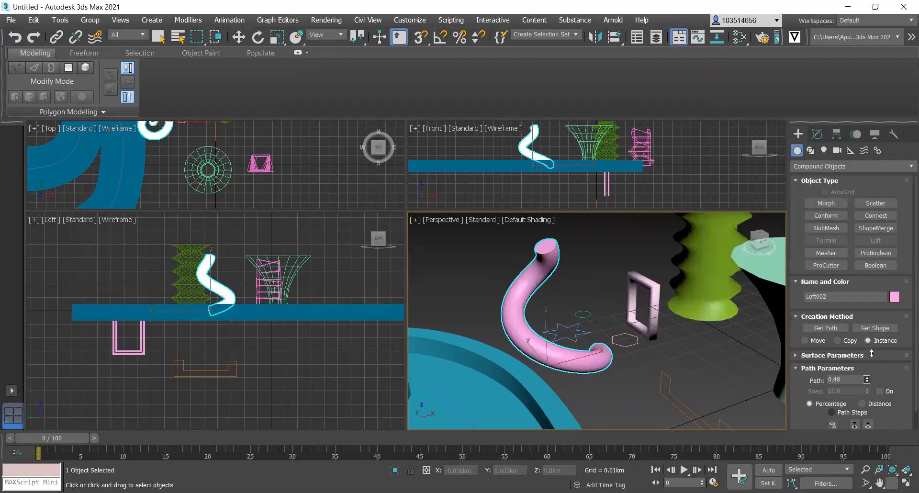
pyautogui.rightClick(871, 378)
pyautogui.moveTo(867, 379); pyautogui.dragTo(870, 345)
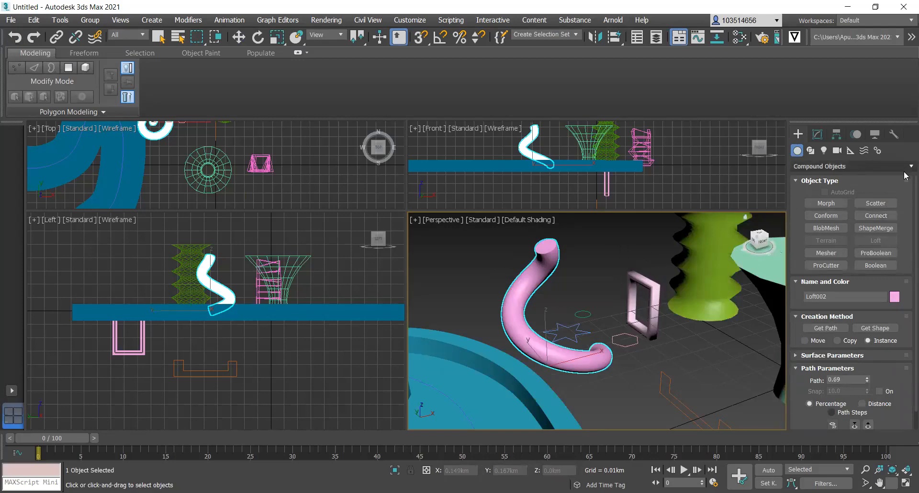
# Edit the loft's helix path, setting Radius 1 to 0.027 km, Radius 2 to 0 and the height to 0.046 km
pyautogui.click(817, 134)
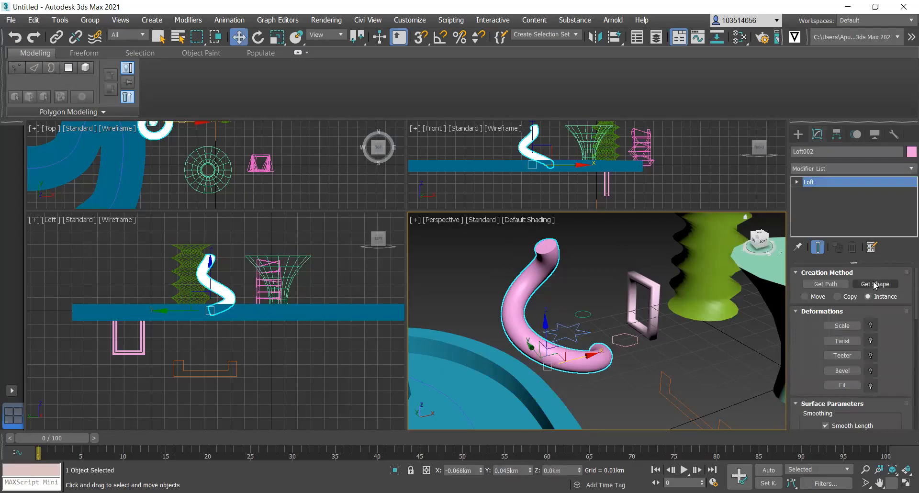
pyautogui.click(797, 182)
pyautogui.click(819, 192)
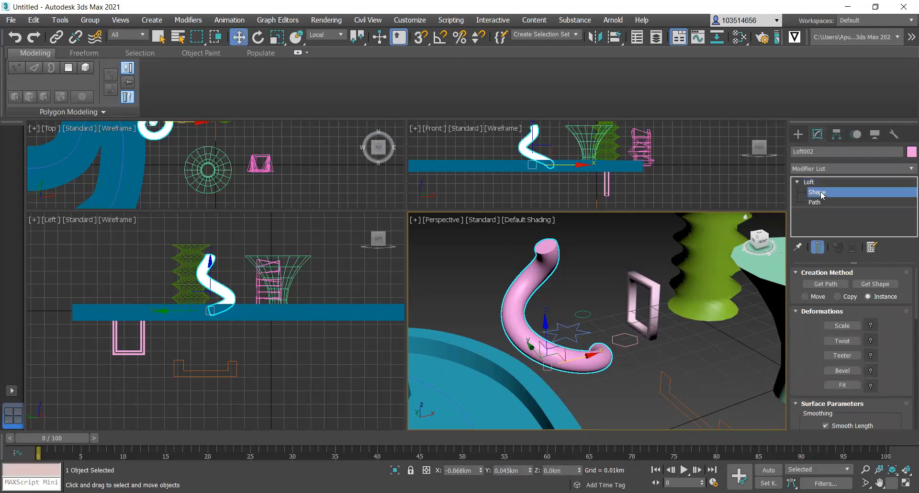
pyautogui.click(821, 202)
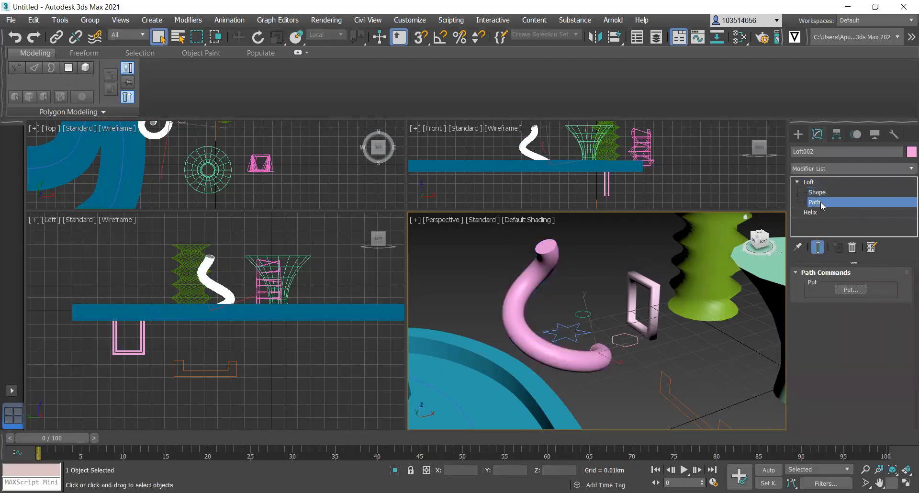
pyautogui.click(819, 192)
pyautogui.click(822, 205)
pyautogui.click(809, 212)
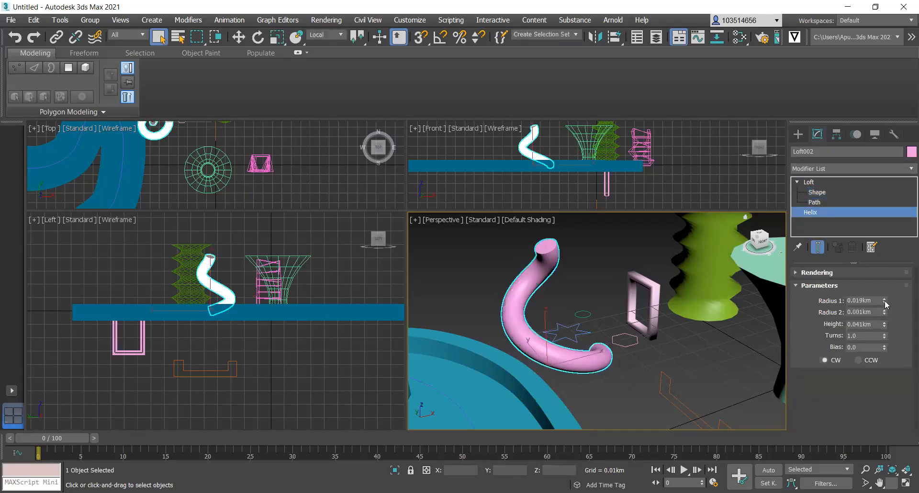
pyautogui.moveTo(884, 301); pyautogui.dragTo(888, 364)
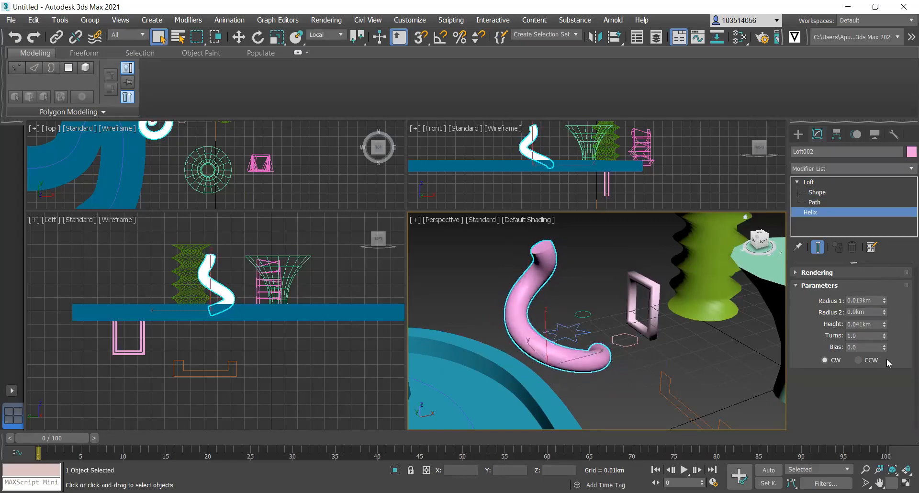
pyautogui.moveTo(885, 327); pyautogui.dragTo(886, 307)
pyautogui.moveTo(888, 312); pyautogui.dragTo(881, 277)
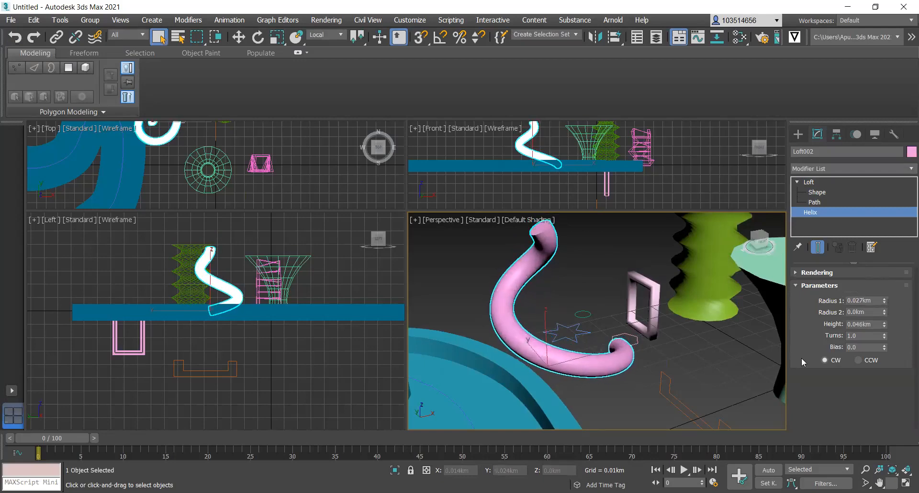
# Reselect the helix loft and apply a Scale deformation that tapers its start to about 0.8 percent
pyautogui.click(608, 277)
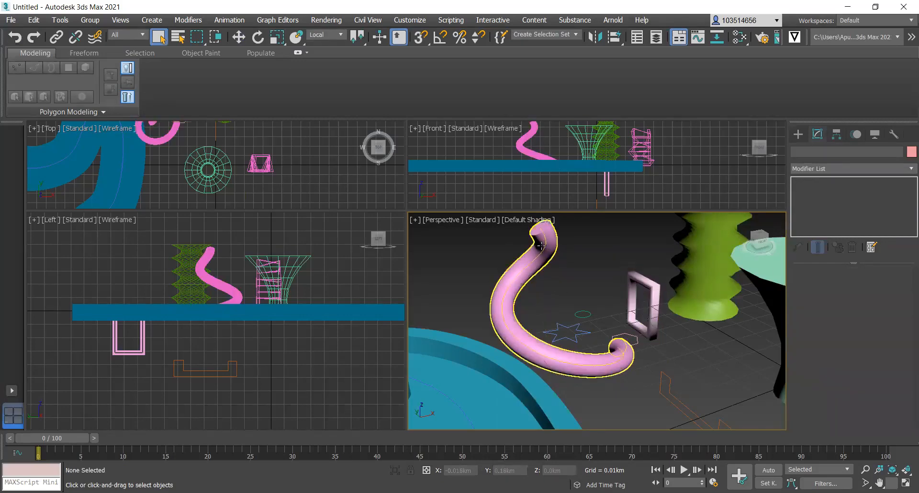
pyautogui.click(536, 355)
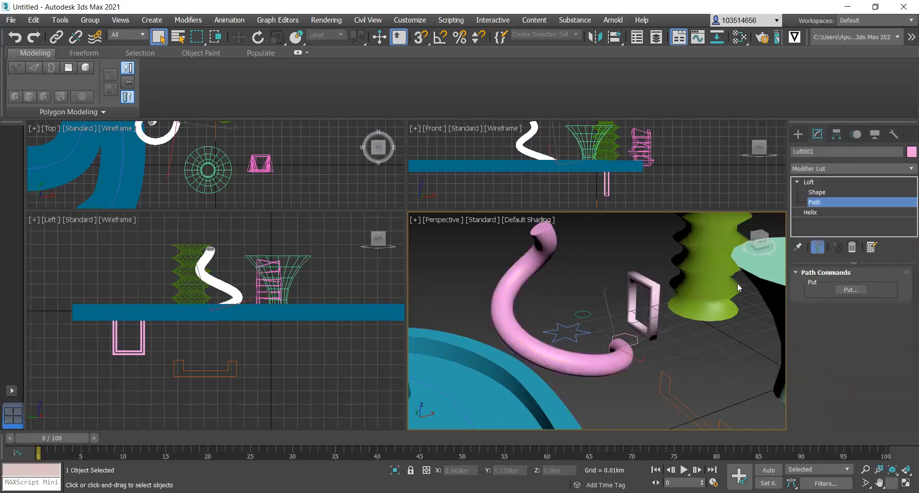
pyautogui.click(811, 182)
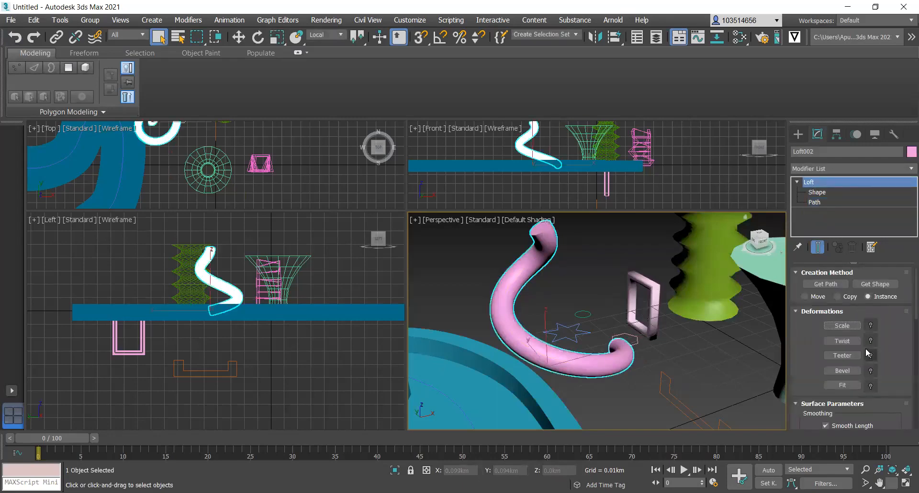
pyautogui.scroll(-3, 838, 301)
pyautogui.scroll(3, 838, 306)
pyautogui.click(841, 326)
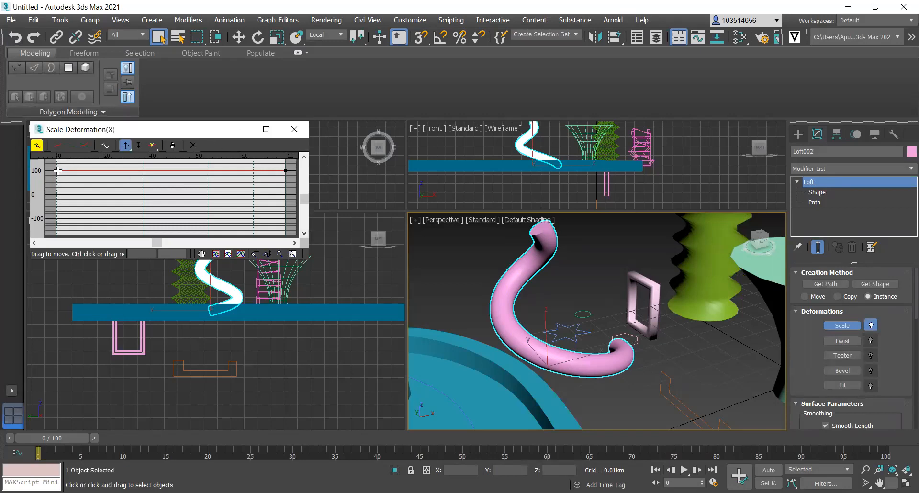
pyautogui.moveTo(57, 170); pyautogui.dragTo(63, 198)
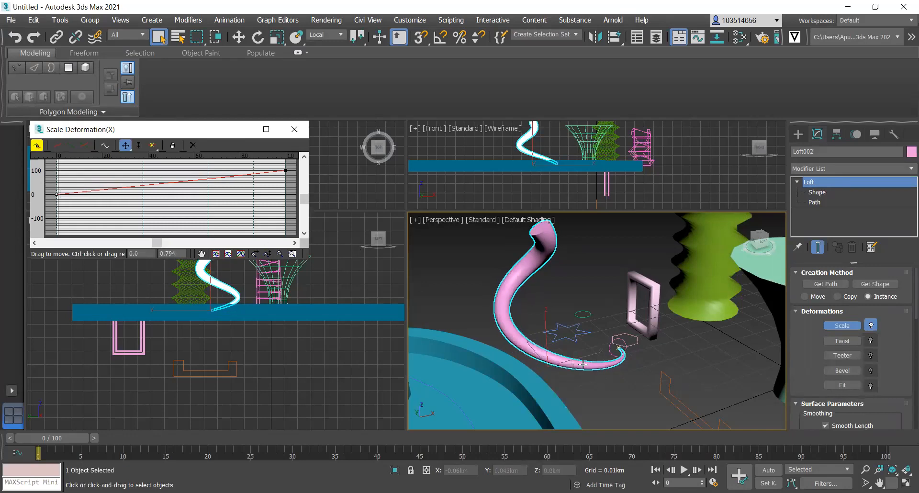
pyautogui.scroll(3, 580, 363)
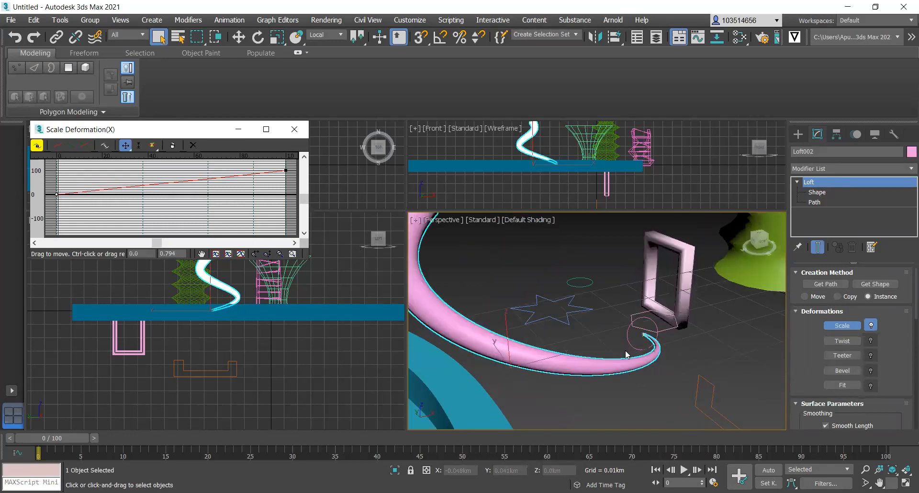
pyautogui.scroll(-2, 626, 351)
pyautogui.scroll(2, 611, 341)
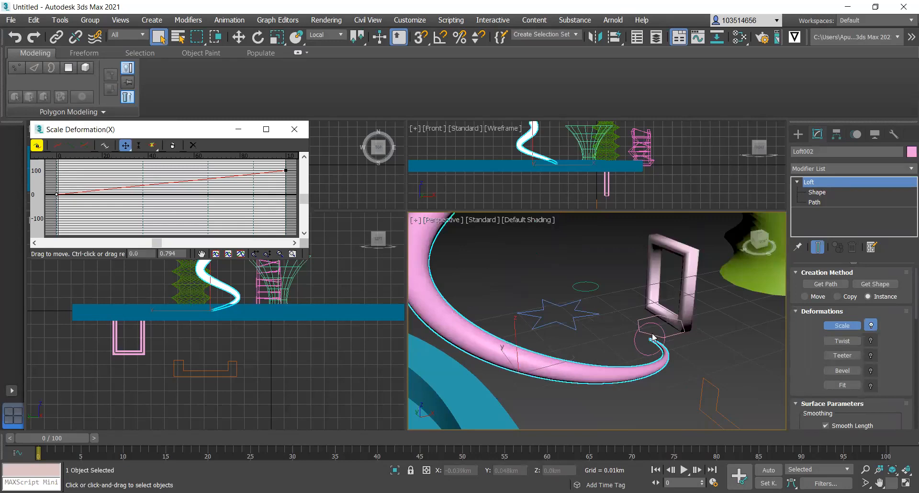
pyautogui.scroll(-2, 585, 386)
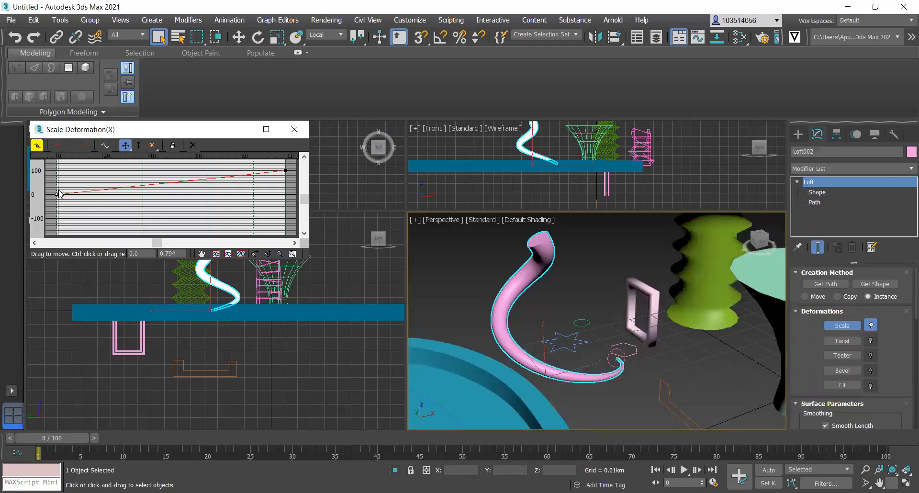
# Raise the scale curve's start point to about 42 and lower its end point to about -60.7
pyautogui.moveTo(57, 194); pyautogui.dragTo(147, 181)
pyautogui.click(147, 188)
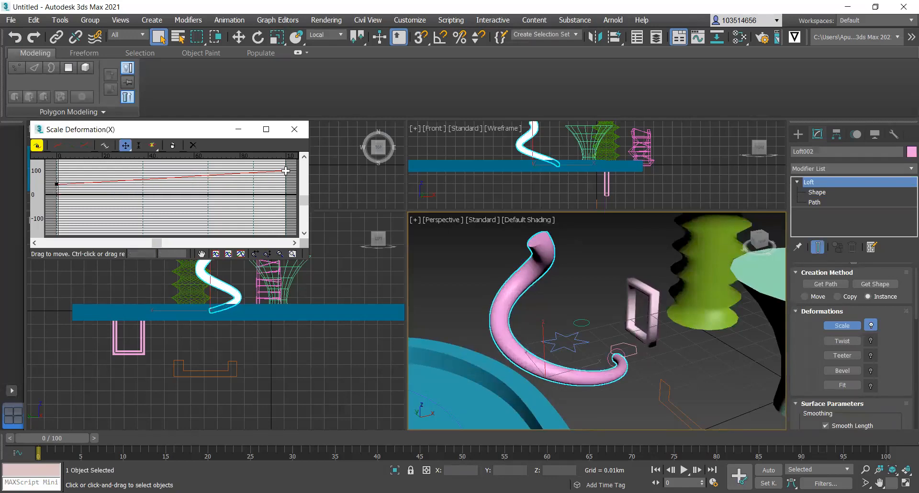
pyautogui.moveTo(286, 171); pyautogui.dragTo(286, 207)
pyautogui.click(282, 181)
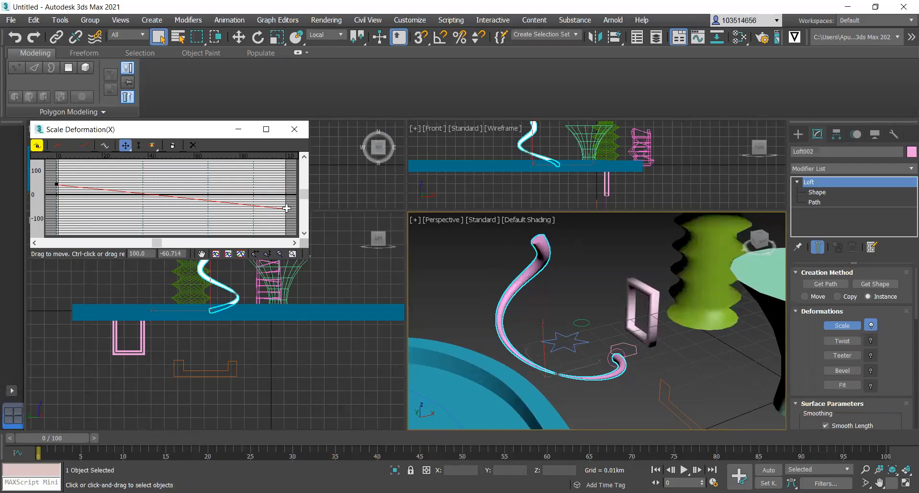
pyautogui.scroll(4, 553, 375)
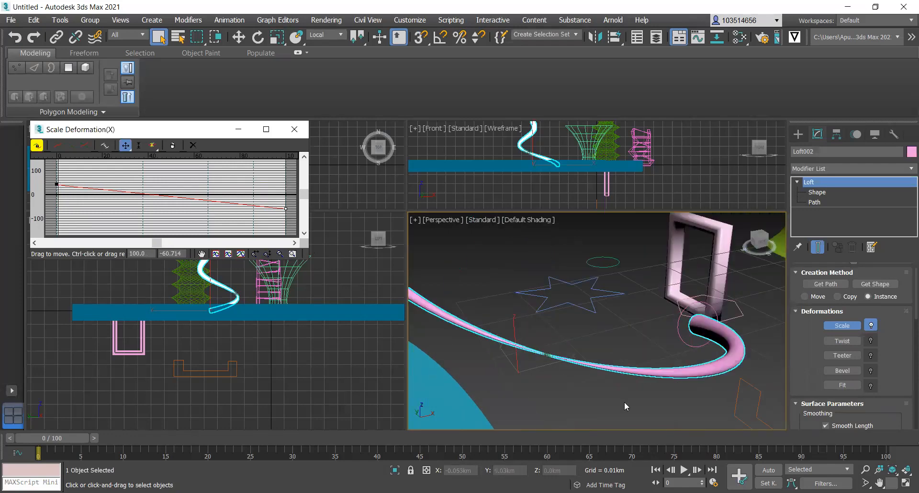
pyautogui.scroll(-5, 624, 401)
pyautogui.keyDown('alt'); pyautogui.moveTo(624, 401); pyautogui.dragTo(591, 377, button='middle'); pyautogui.keyUp('alt')
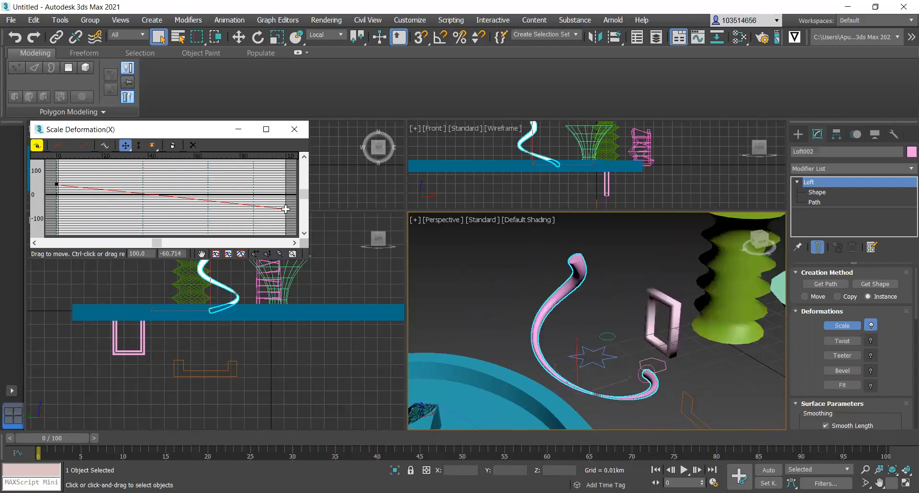
# Raise the scale curve's end point to about 70 and lower its start point to about -3.2
pyautogui.moveTo(285, 209); pyautogui.dragTo(285, 178)
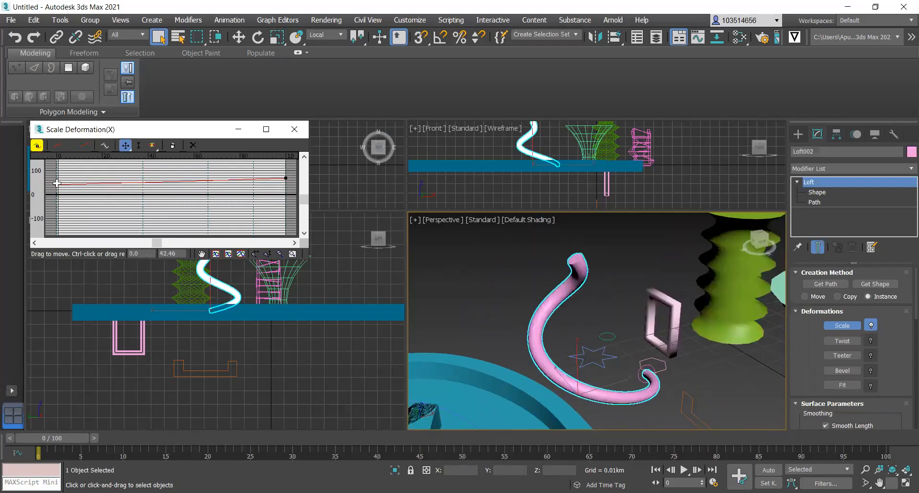
pyautogui.moveTo(57, 183); pyautogui.dragTo(54, 193)
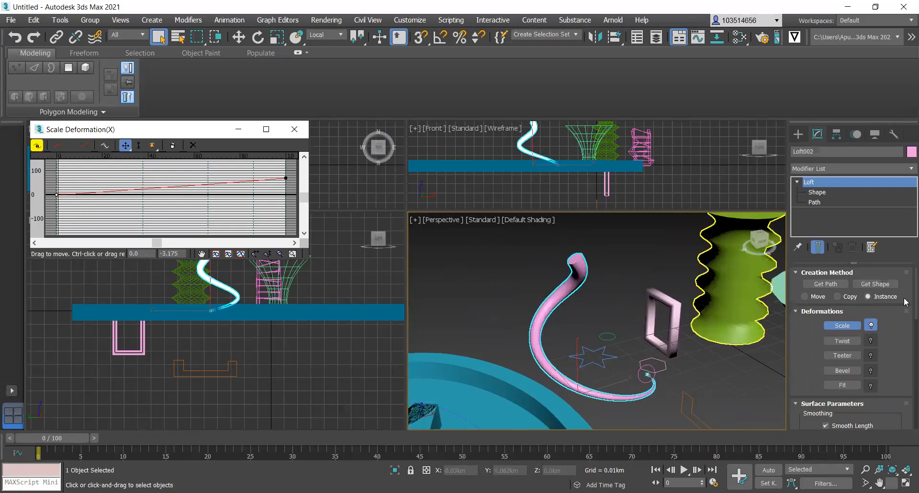
# Add a Twist deformation to the loft with its start point at about 73.4 and its end point at about -121
pyautogui.click(841, 341)
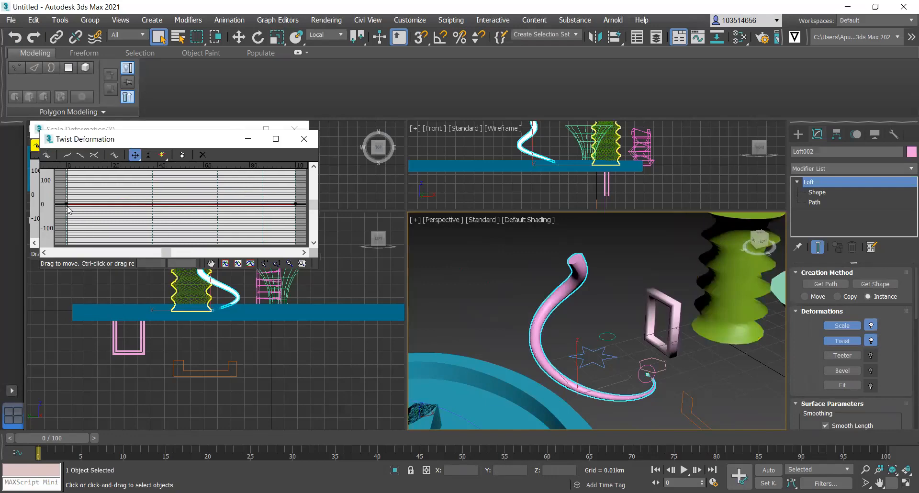
pyautogui.moveTo(65, 204); pyautogui.dragTo(68, 189)
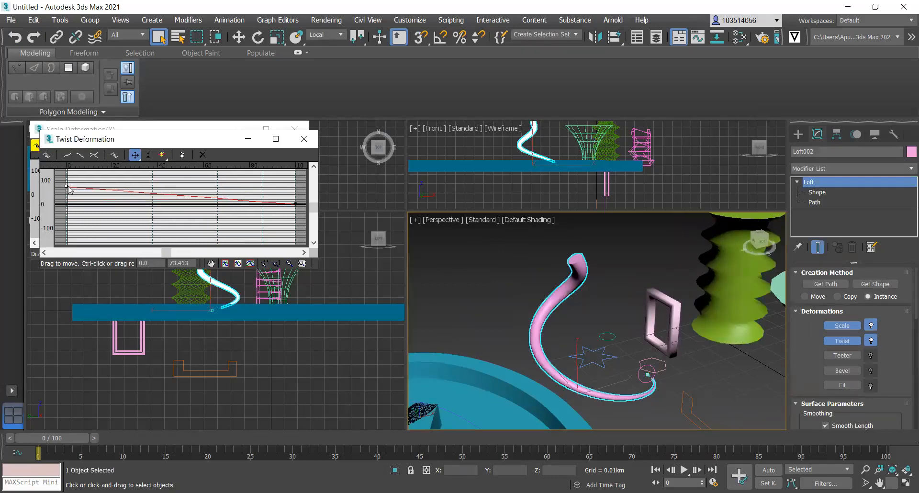
pyautogui.moveTo(296, 204); pyautogui.dragTo(267, 235)
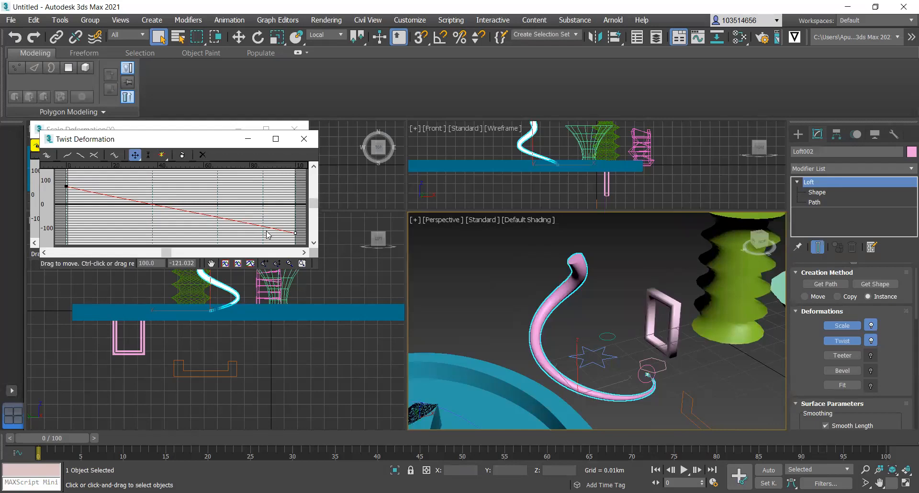
pyautogui.click(280, 189)
# Examine the twisted, tapered loft along its length and up close at its narrow tip
pyautogui.scroll(2, 662, 396)
pyautogui.scroll(6, 662, 395)
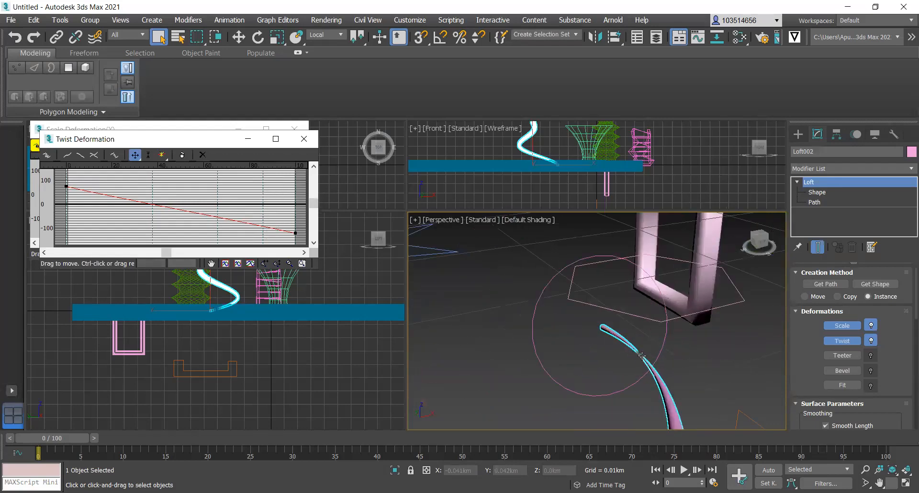
pyautogui.scroll(-4, 624, 347)
pyautogui.scroll(4, 612, 348)
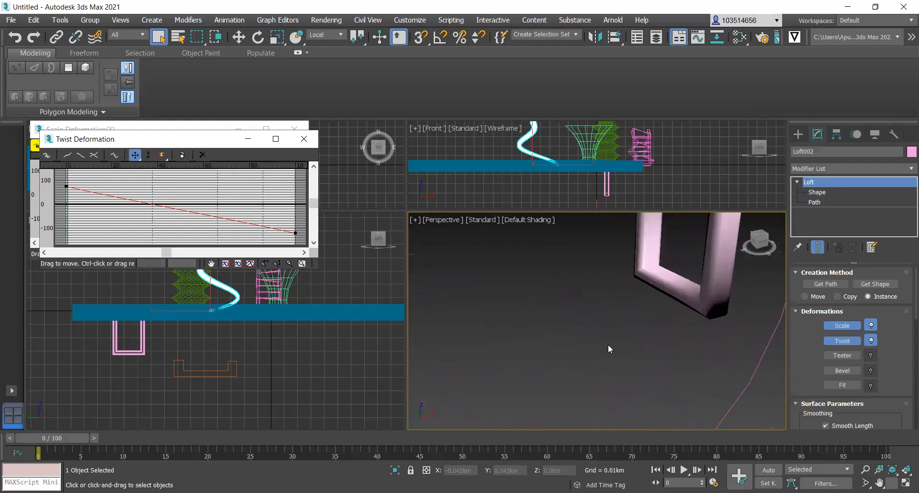
pyautogui.scroll(-4, 610, 345)
pyautogui.scroll(-5, 610, 341)
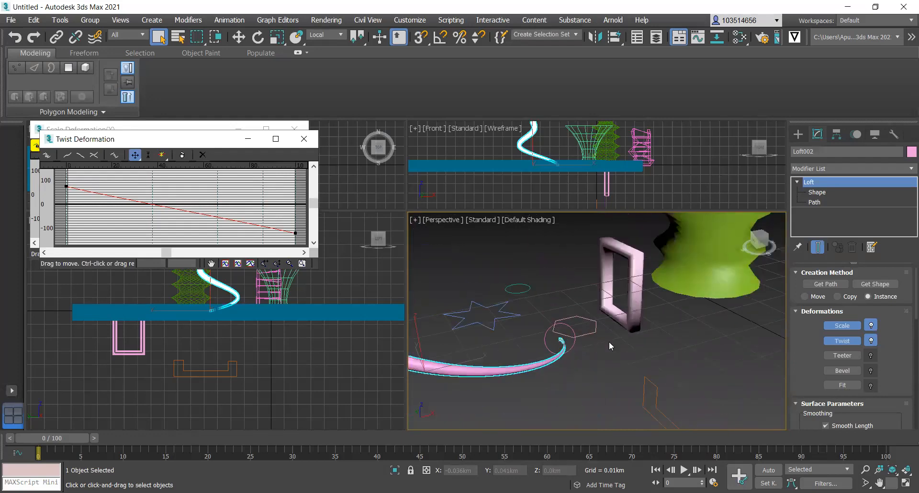
pyautogui.scroll(3, 609, 341)
pyautogui.scroll(3, 542, 366)
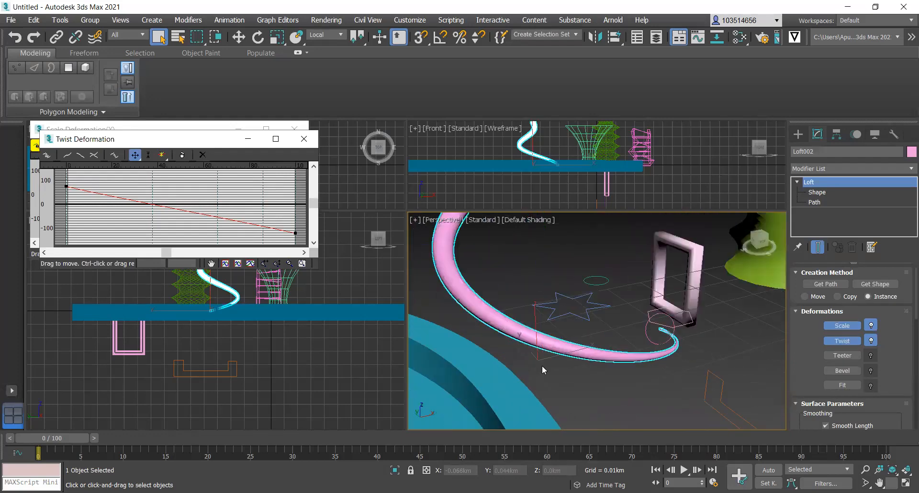
pyautogui.scroll(-3, 542, 366)
pyautogui.scroll(2, 538, 293)
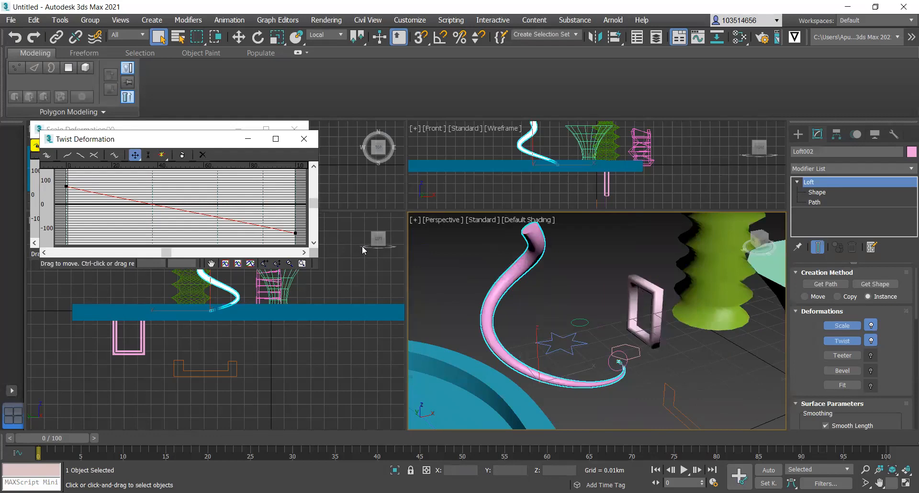
# Close the Twist and Scale deformation graphs of the loft
pyautogui.click(298, 137)
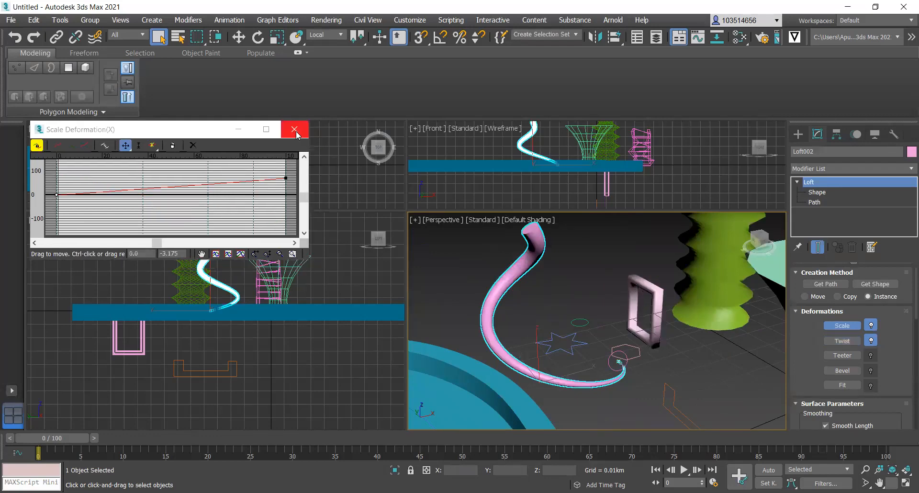
pyautogui.click(295, 130)
pyautogui.scroll(-3, 734, 351)
pyautogui.scroll(3, 591, 383)
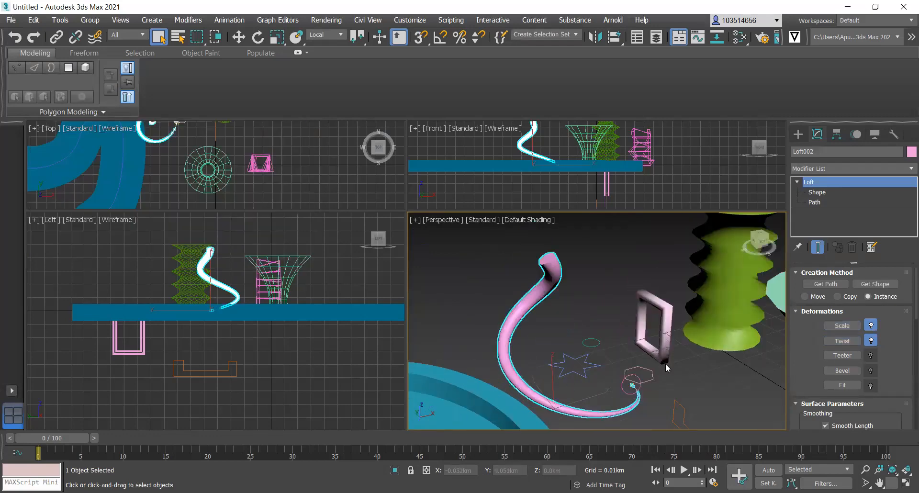
pyautogui.click(587, 288)
pyautogui.click(544, 287)
pyautogui.click(795, 136)
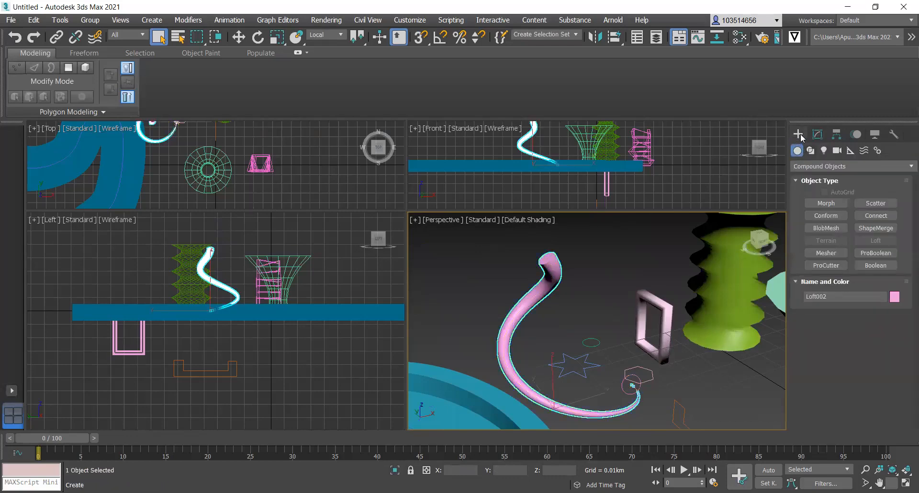
pyautogui.click(817, 135)
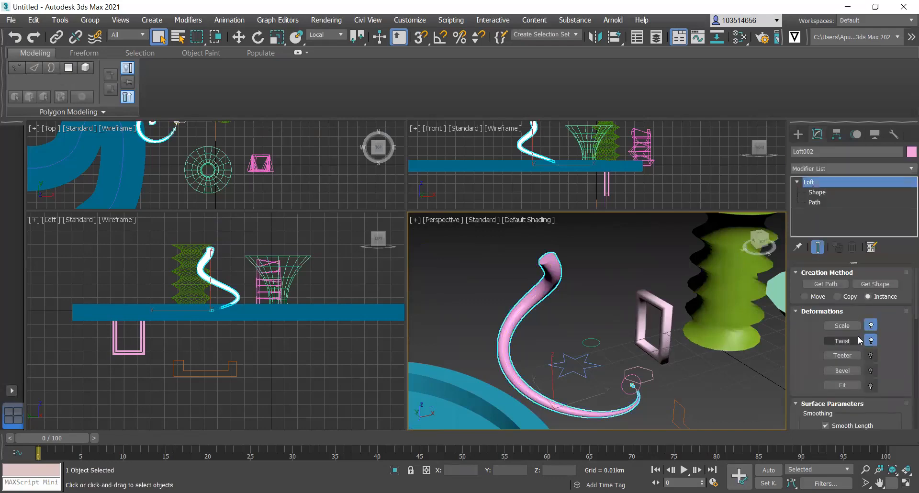
# Raise the loft's path level to 3.465 percent and check the cross-section at the narrow tip
pyautogui.scroll(-3, 841, 343)
pyautogui.scroll(-10, 841, 343)
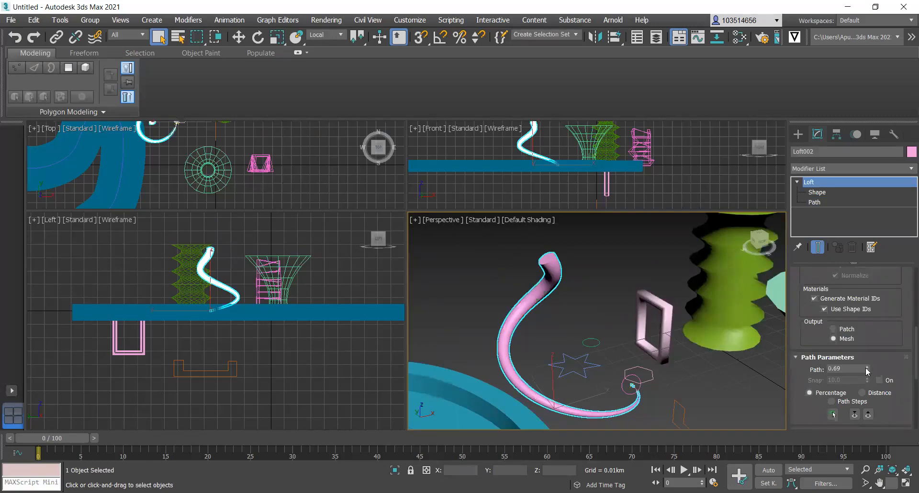
pyautogui.moveTo(867, 368); pyautogui.dragTo(864, 358)
pyautogui.moveTo(866, 302); pyautogui.dragTo(865, 295)
pyautogui.scroll(5, 622, 421)
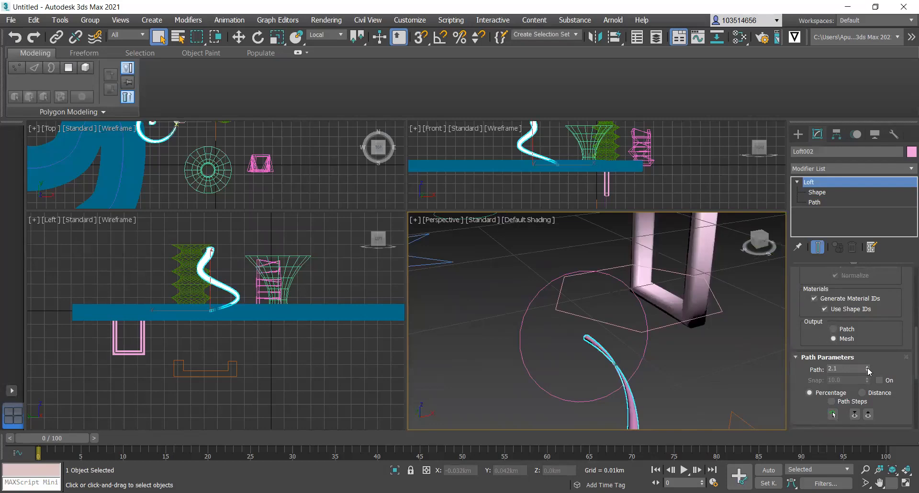
pyautogui.moveTo(868, 369); pyautogui.dragTo(865, 343)
pyautogui.moveTo(855, 264); pyautogui.dragTo(865, 327)
pyautogui.scroll(2, 613, 358)
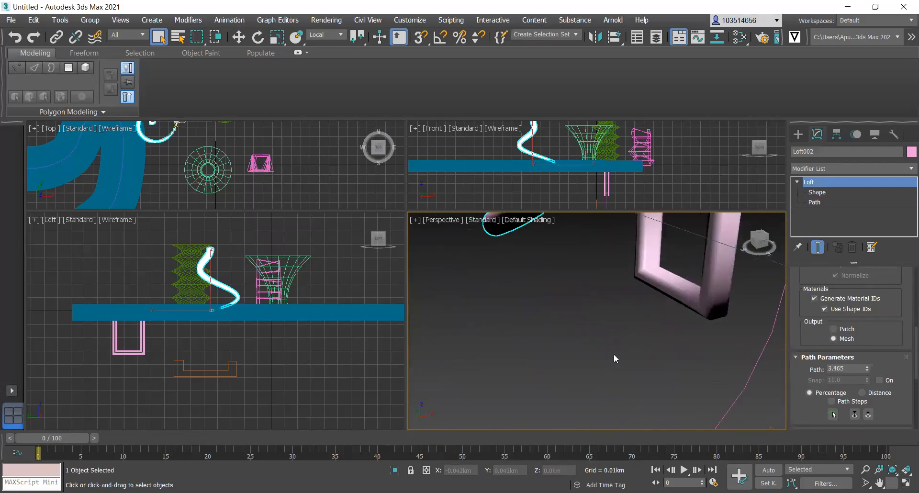
pyautogui.scroll(-1, 613, 358)
pyautogui.scroll(-2, 601, 300)
pyautogui.scroll(-5, 602, 297)
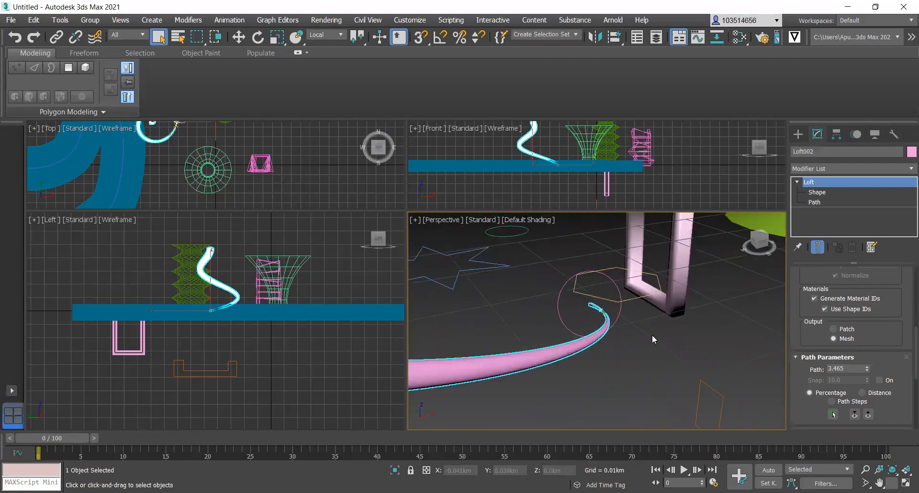
pyautogui.scroll(2, 644, 415)
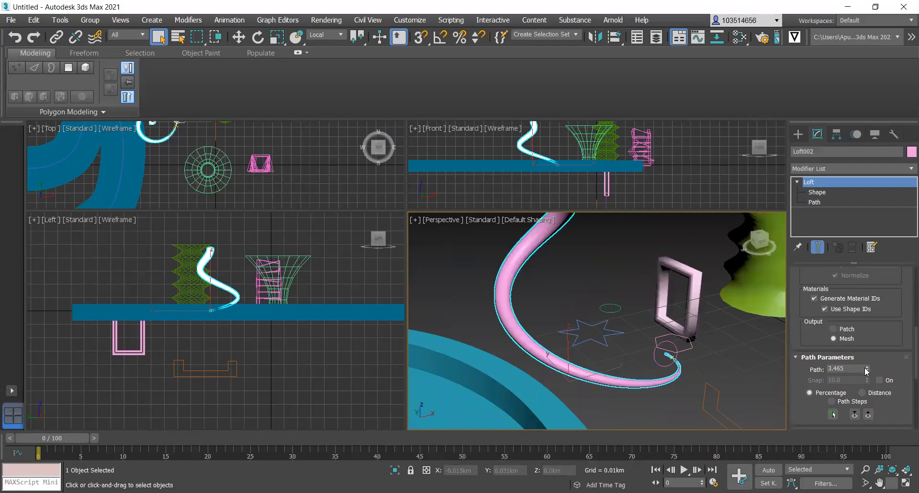
# Raise the loft's path level to 82.372 percent, near the wide end of the helix
pyautogui.moveTo(867, 371); pyautogui.dragTo(861, 329)
pyautogui.moveTo(857, 283); pyautogui.dragTo(856, 263)
pyautogui.moveTo(867, 370); pyautogui.dragTo(868, 284)
pyautogui.moveTo(867, 369); pyautogui.dragTo(866, 313)
pyautogui.scroll(-3, 601, 392)
pyautogui.scroll(1, 598, 375)
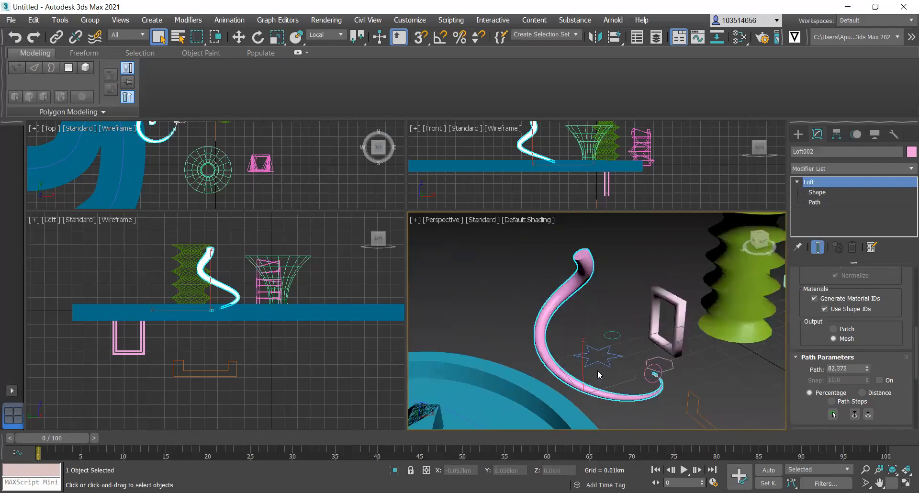
# Get the star spline as the loft's cross-section at the current path level, keeping it as an instance
pyautogui.scroll(4, 852, 355)
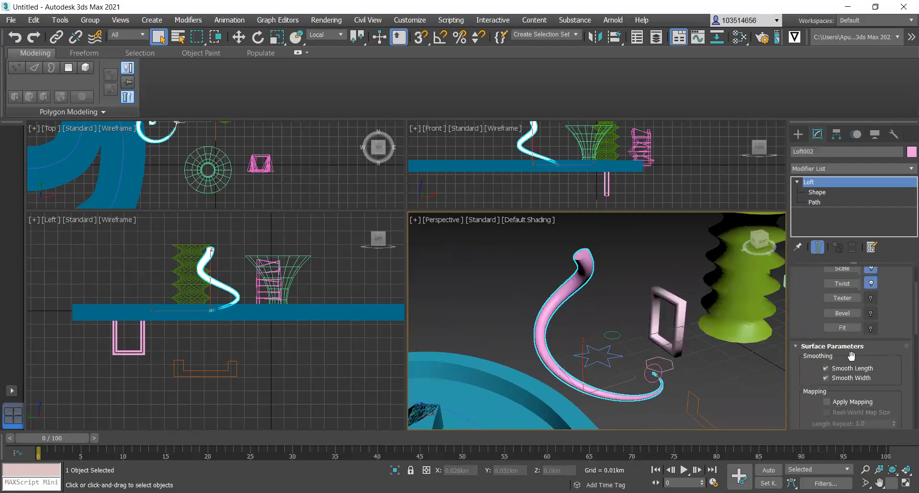
pyautogui.scroll(2, 851, 355)
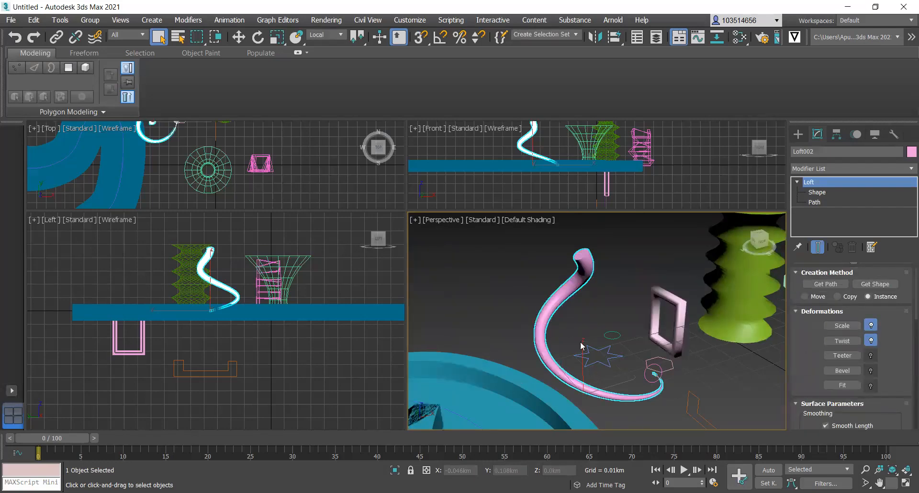
pyautogui.click(888, 282)
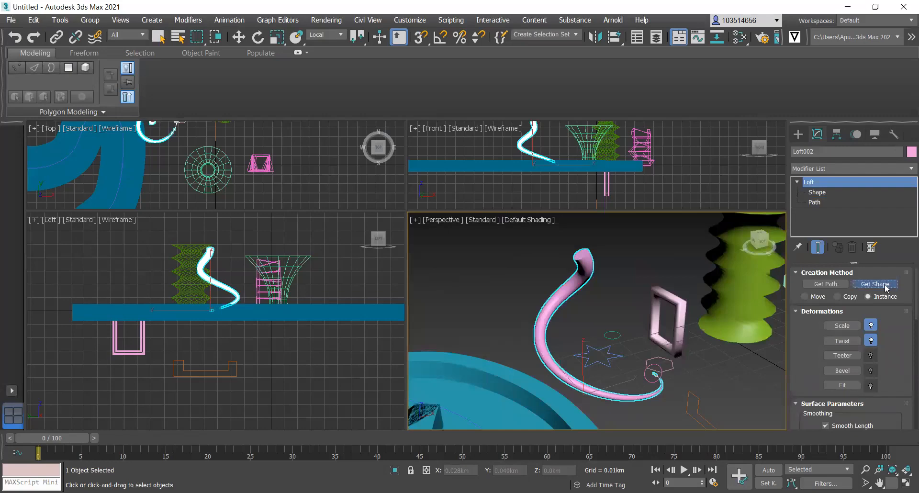
pyautogui.click(608, 362)
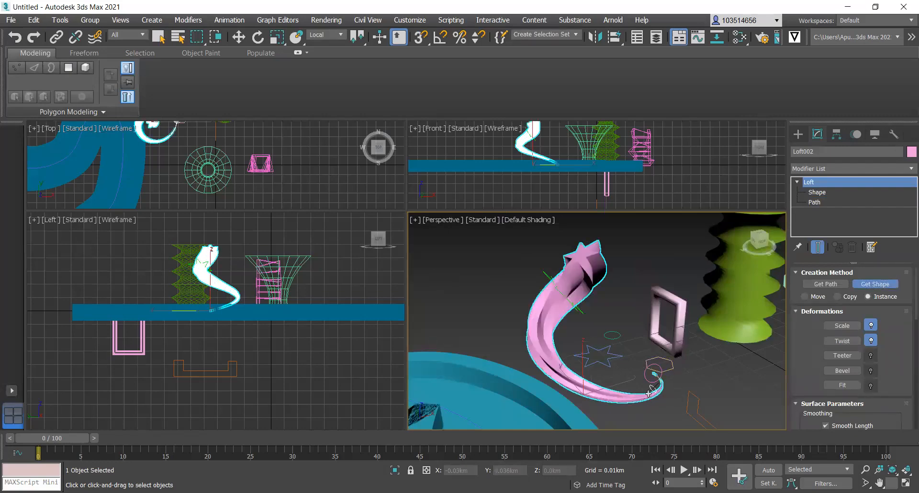
# Examine the star-shaped loft from its narrow tip along the twisted body to its wide end
pyautogui.scroll(6, 675, 375)
pyautogui.keyDown('alt'); pyautogui.moveTo(596, 314); pyautogui.dragTo(620, 334, button='middle'); pyautogui.keyUp('alt')
pyautogui.scroll(-6, 582, 346)
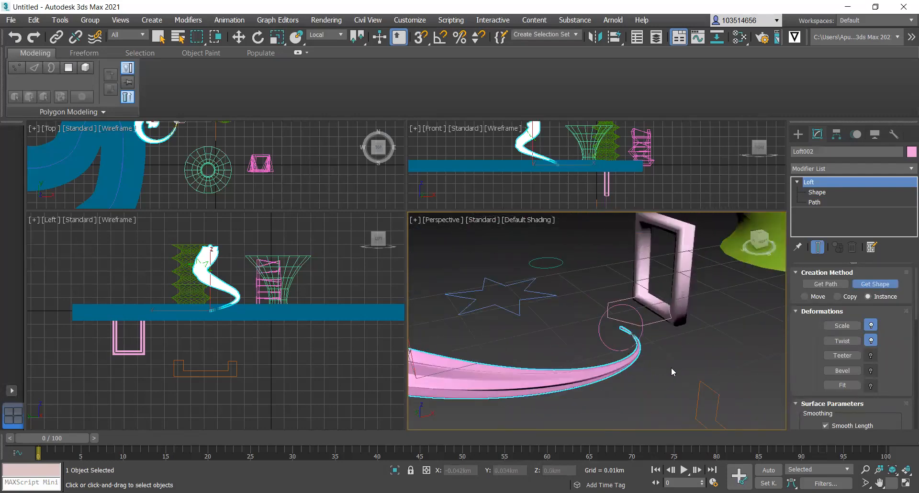
pyautogui.scroll(-4, 672, 370)
pyautogui.scroll(2, 585, 345)
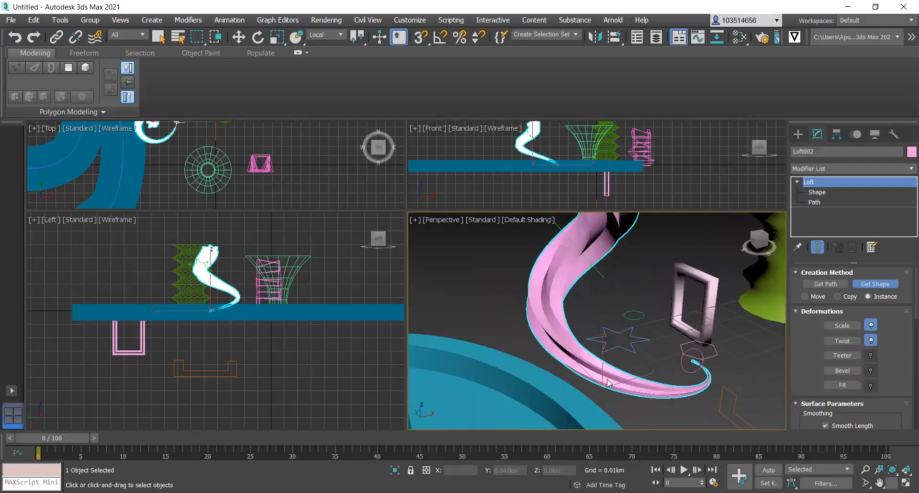
pyautogui.scroll(-1, 609, 380)
pyautogui.scroll(1, 605, 259)
pyautogui.scroll(-2, 605, 259)
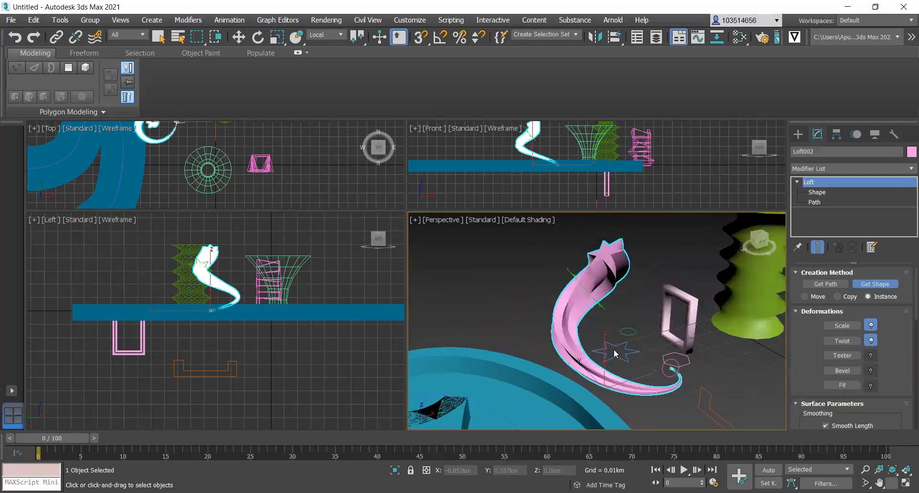
pyautogui.scroll(3, 582, 284)
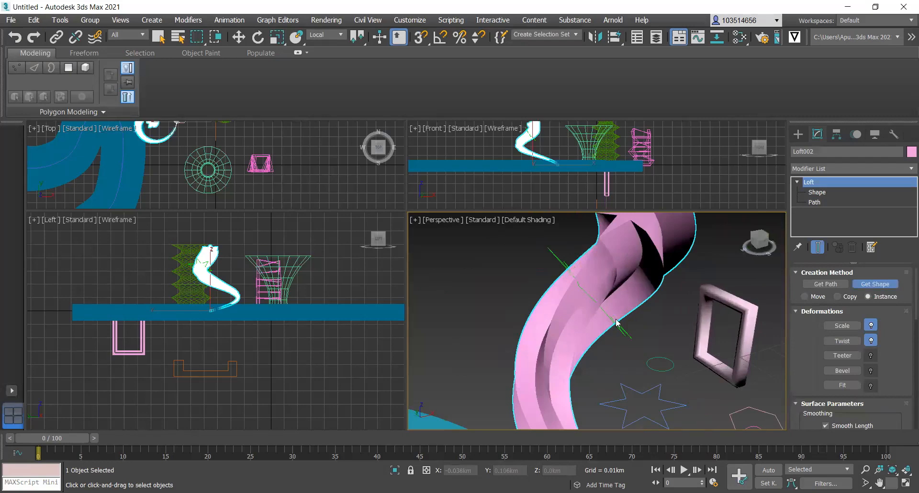
pyautogui.scroll(-3, 561, 284)
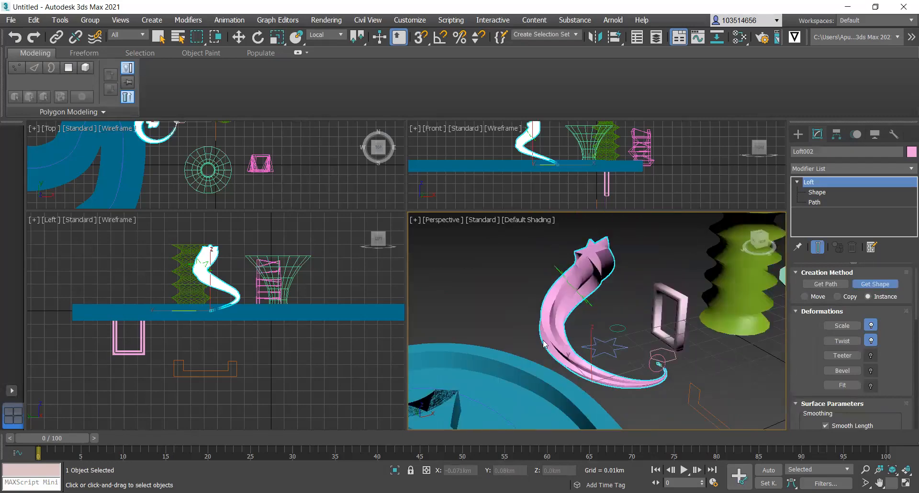
# Set the loft's path level to 100 percent, at the wide end of the helix
pyautogui.scroll(-3, 855, 329)
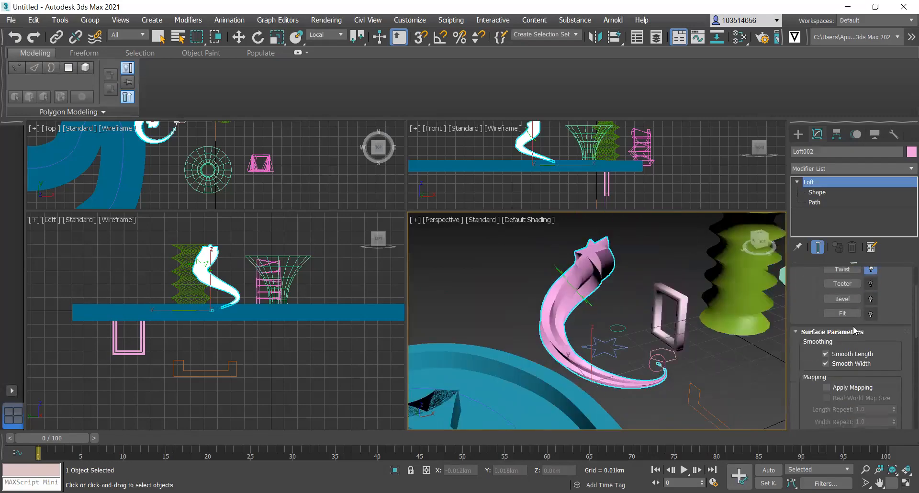
pyautogui.scroll(-10, 851, 342)
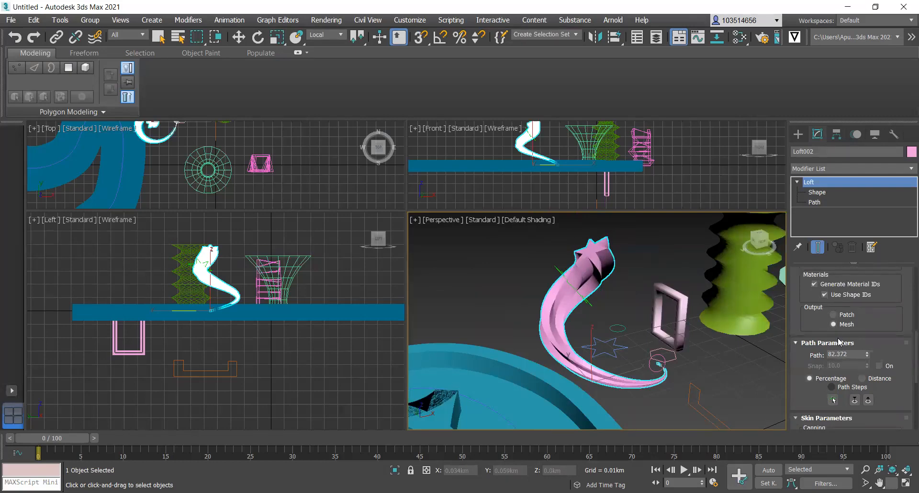
pyautogui.moveTo(868, 354); pyautogui.dragTo(869, 331)
pyautogui.scroll(-5, 836, 325)
pyautogui.scroll(5, 842, 325)
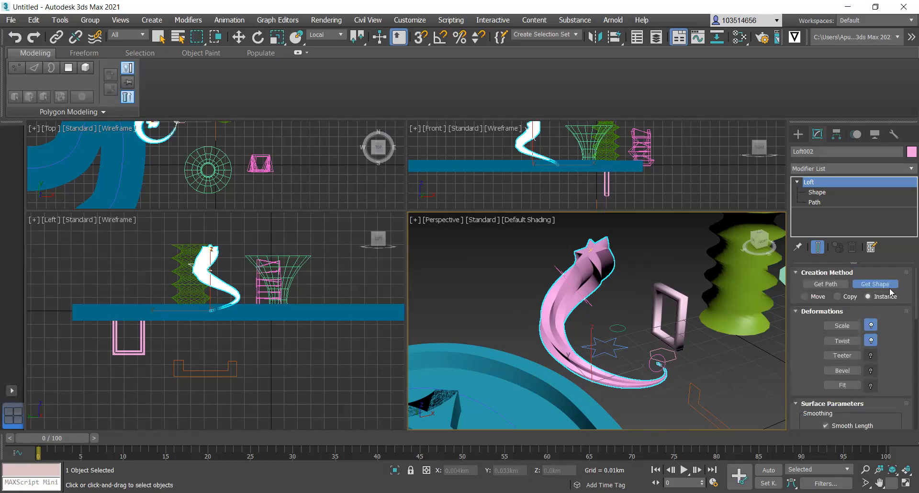
pyautogui.press('w')
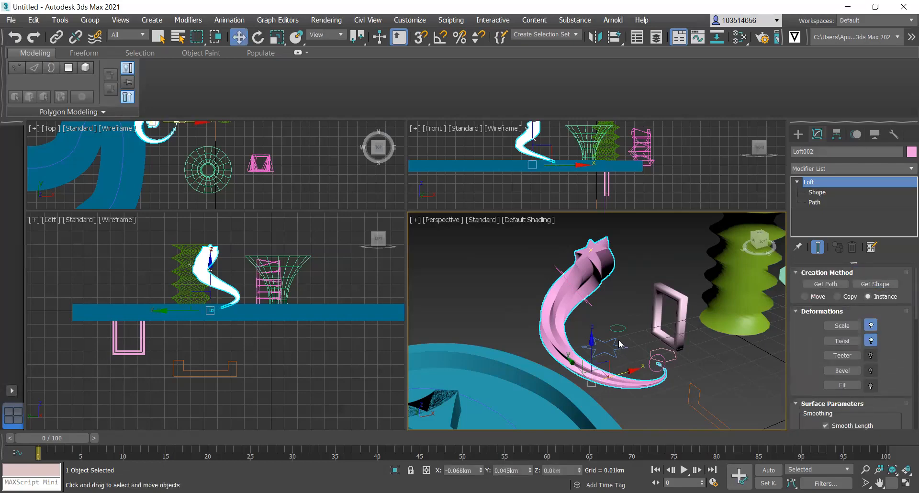
pyautogui.click(669, 358)
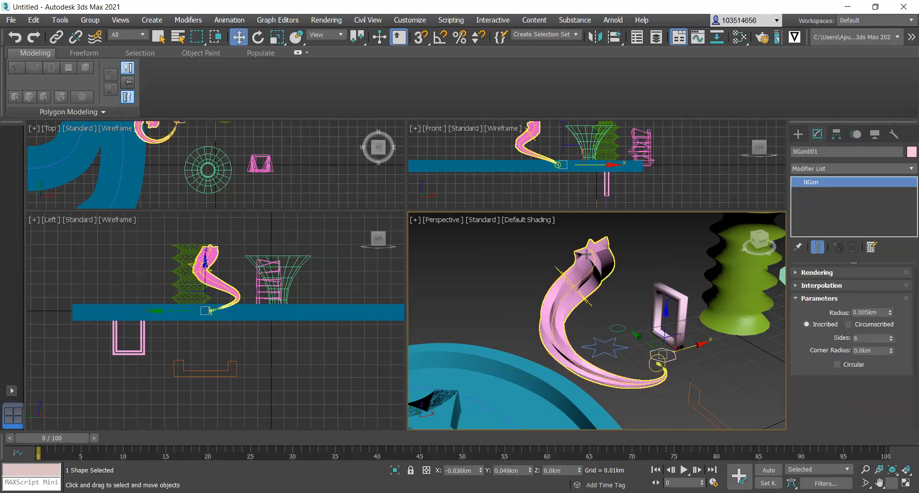
pyautogui.scroll(8, 587, 254)
pyautogui.scroll(-6, 629, 342)
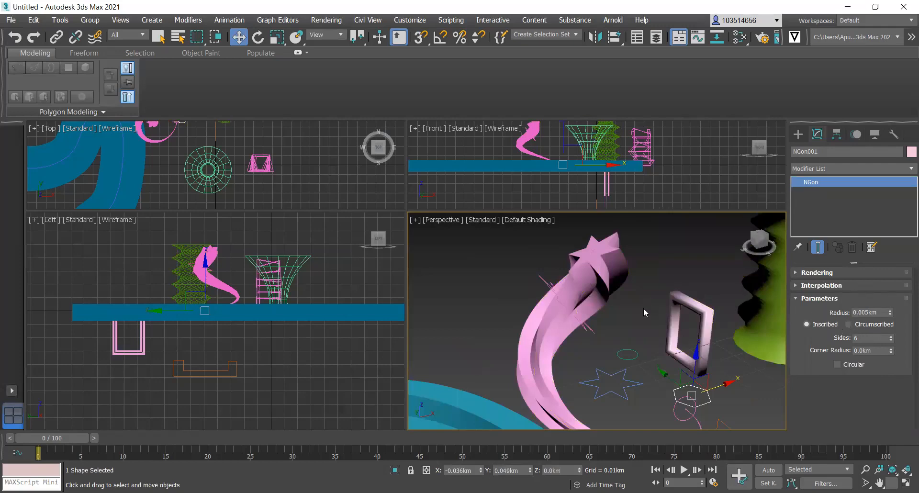
pyautogui.scroll(-5, 644, 312)
pyautogui.scroll(5, 649, 350)
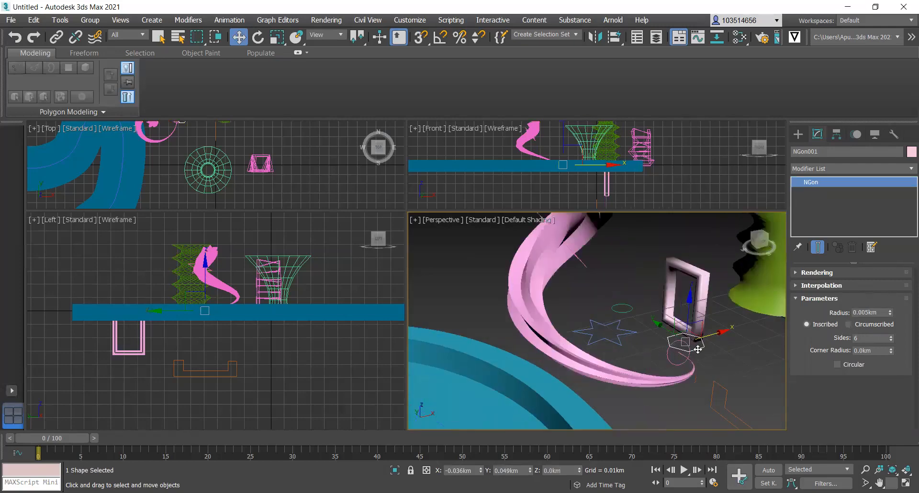
pyautogui.click(641, 268)
pyautogui.click(611, 371)
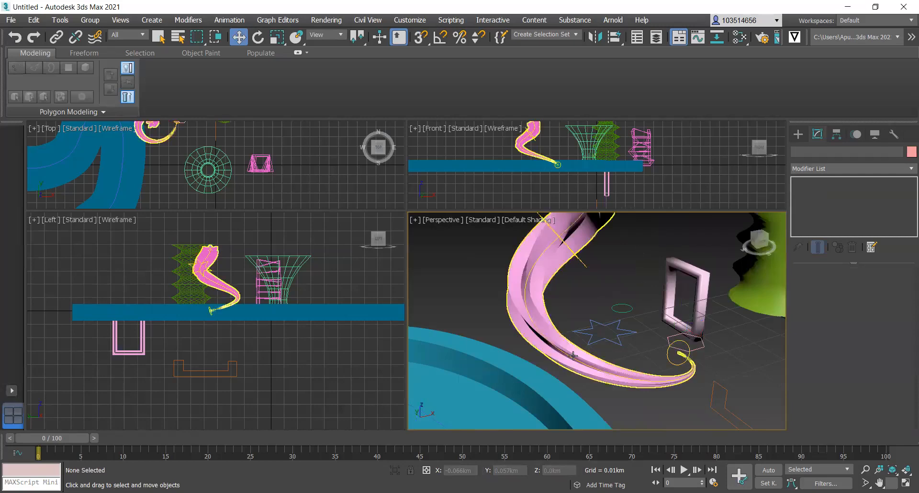
# Get the six-sided NGon as the loft's cross-section at the 100 percent path level and inspect the wide end
pyautogui.scroll(-4, 670, 374)
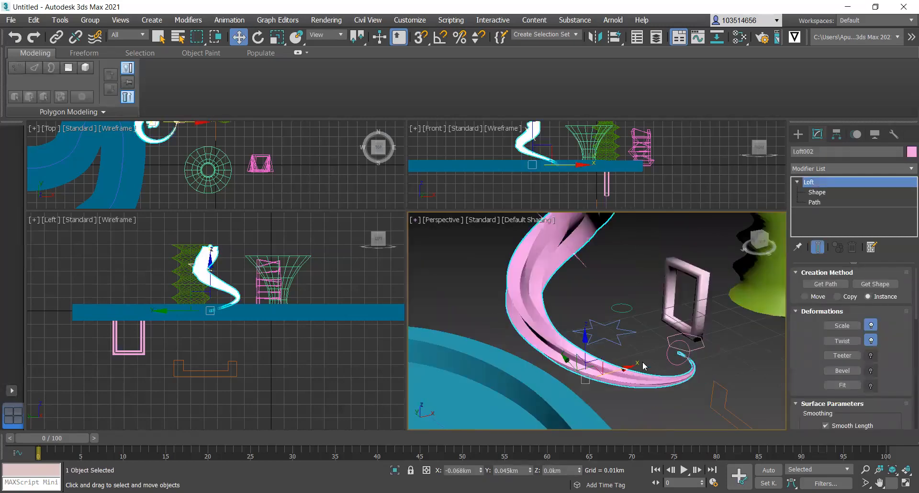
pyautogui.scroll(2, 604, 304)
pyautogui.scroll(-5, 844, 357)
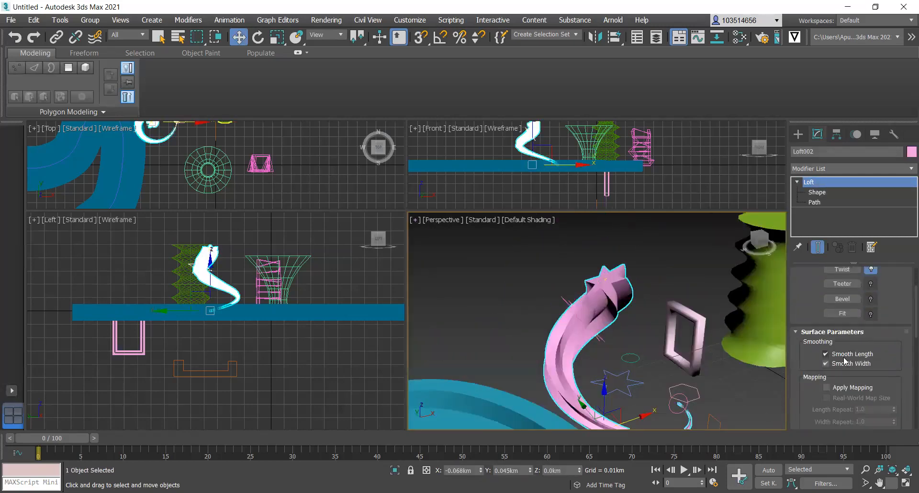
pyautogui.scroll(-3, 860, 383)
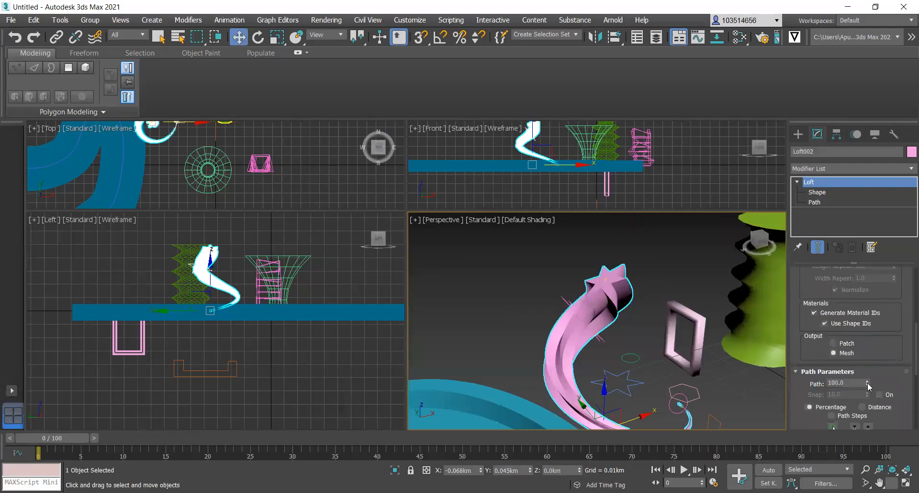
pyautogui.scroll(4, 860, 357)
pyautogui.scroll(5, 860, 353)
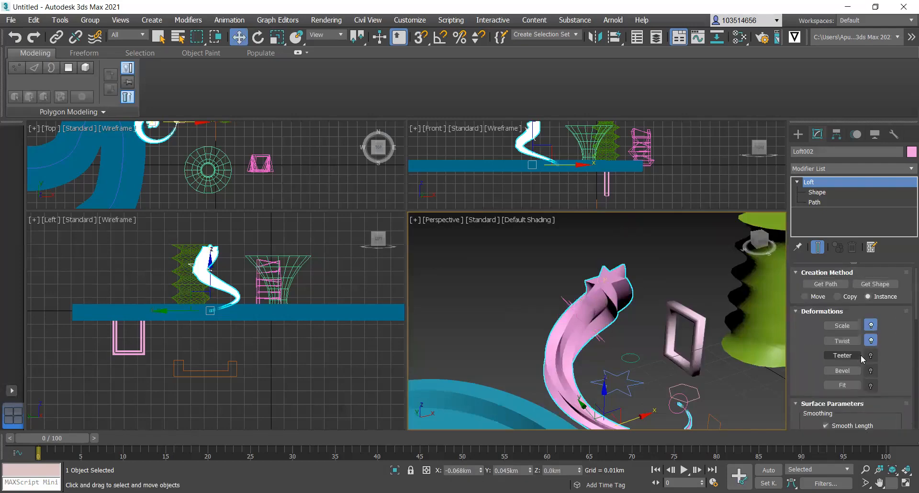
pyautogui.click(875, 284)
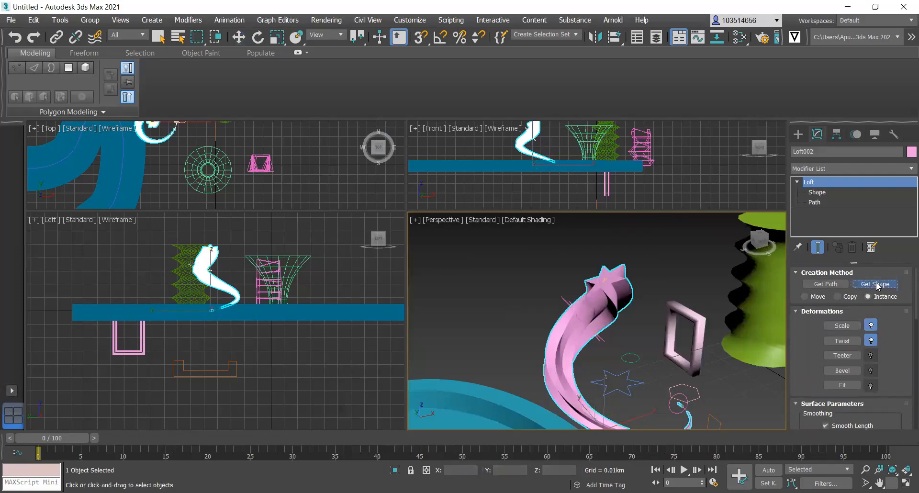
pyautogui.click(682, 383)
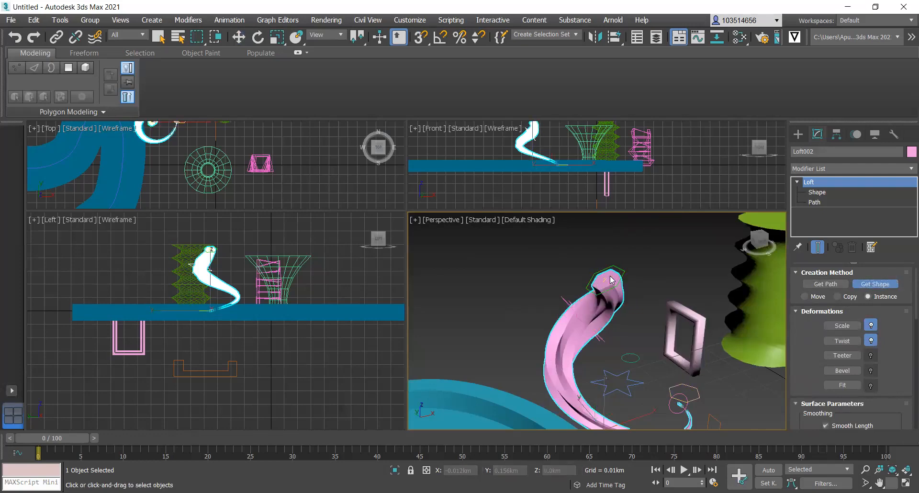
pyautogui.scroll(3, 611, 280)
pyautogui.scroll(2, 536, 315)
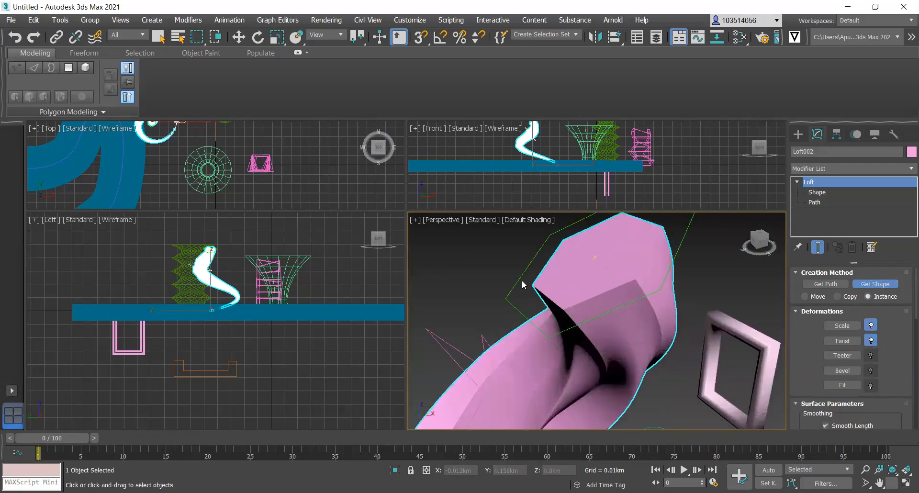
pyautogui.keyDown('alt'); pyautogui.moveTo(607, 250); pyautogui.dragTo(559, 328, button='middle'); pyautogui.keyUp('alt')
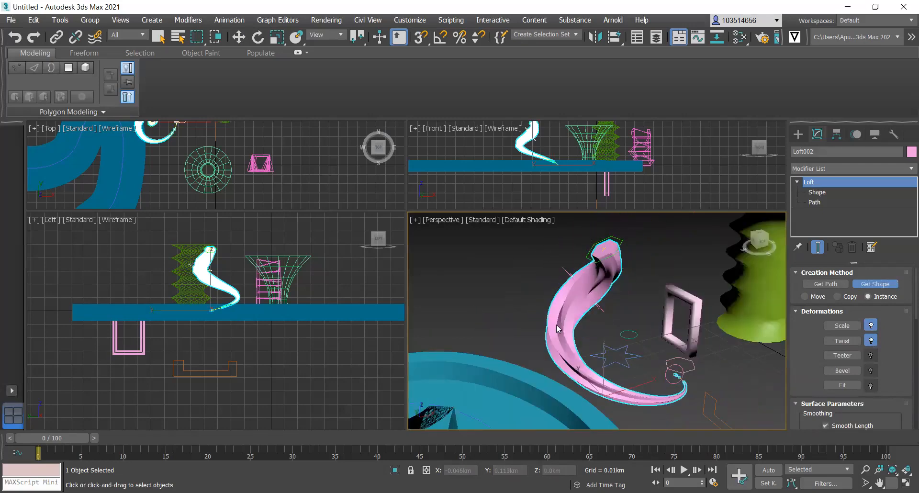
# Examine the loft from its six-sided wide end along the twisted body to its narrow circular tip
pyautogui.scroll(5, 615, 233)
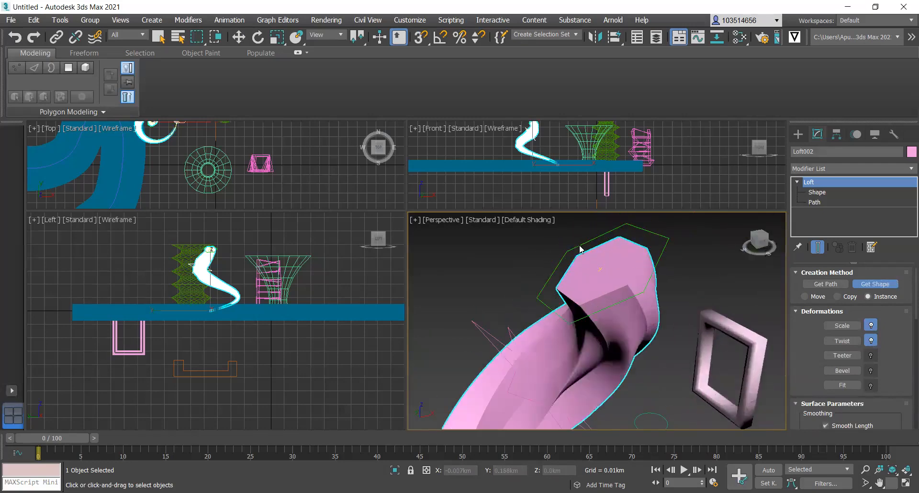
pyautogui.scroll(-6, 574, 260)
pyautogui.scroll(3, 571, 242)
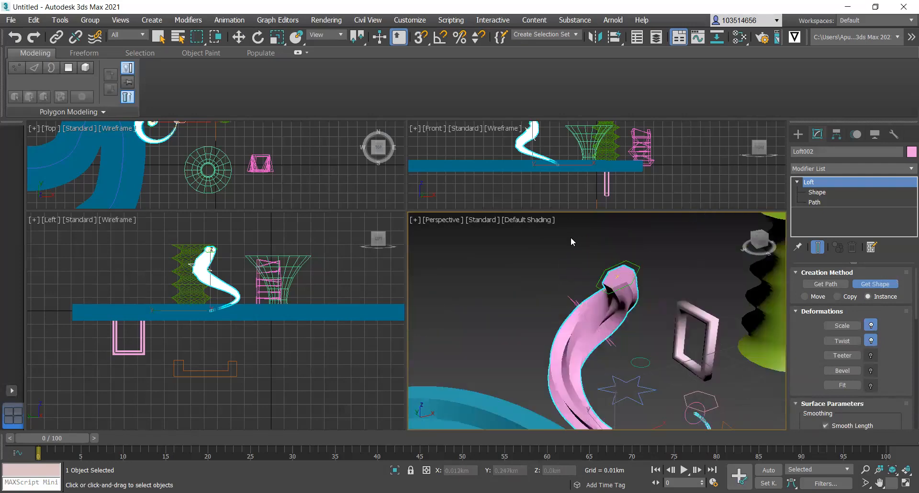
pyautogui.scroll(-4, 580, 263)
pyautogui.scroll(7, 646, 352)
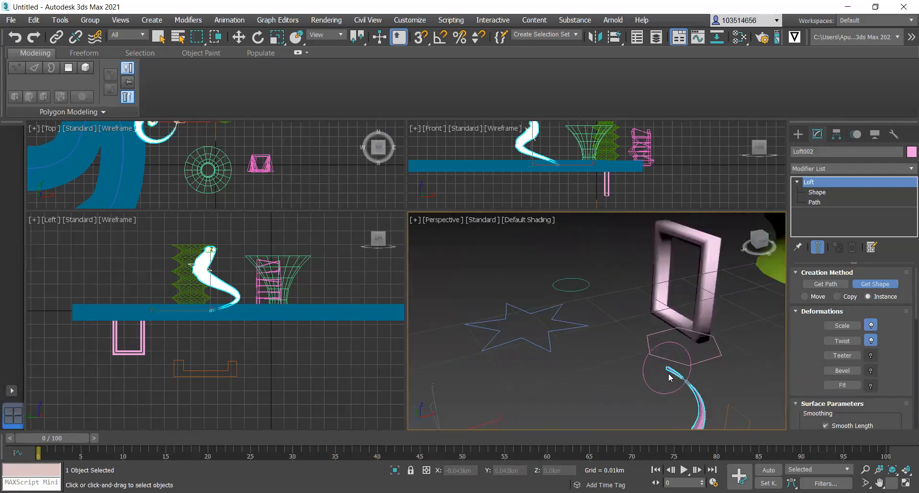
pyautogui.scroll(-7, 696, 343)
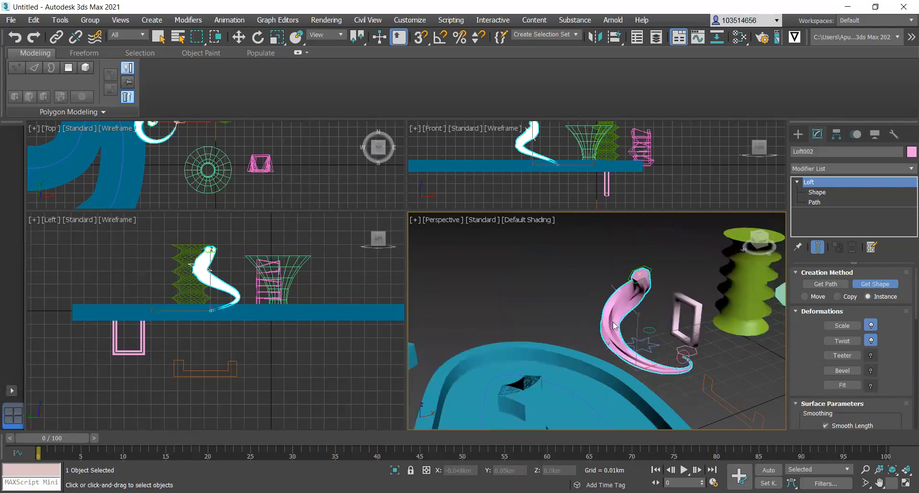
pyautogui.scroll(4, 616, 283)
pyautogui.scroll(-3, 549, 281)
pyautogui.scroll(5, 599, 311)
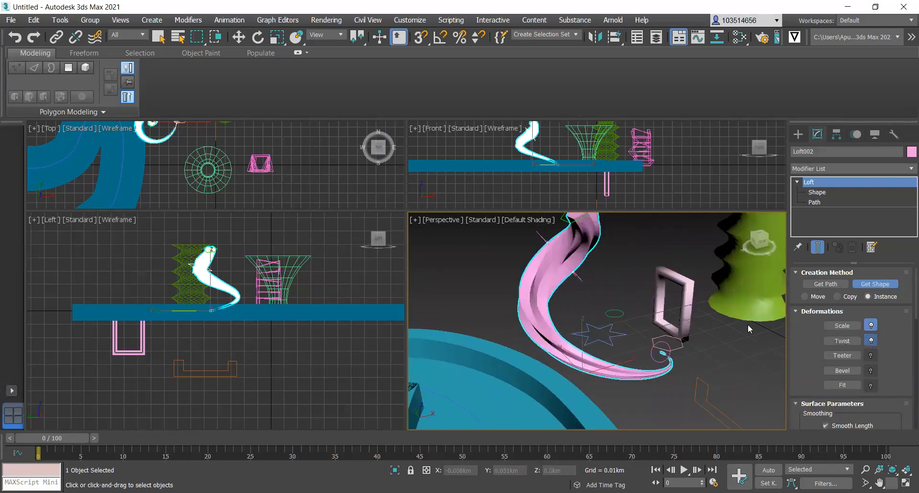
pyautogui.click(871, 340)
pyautogui.click(838, 341)
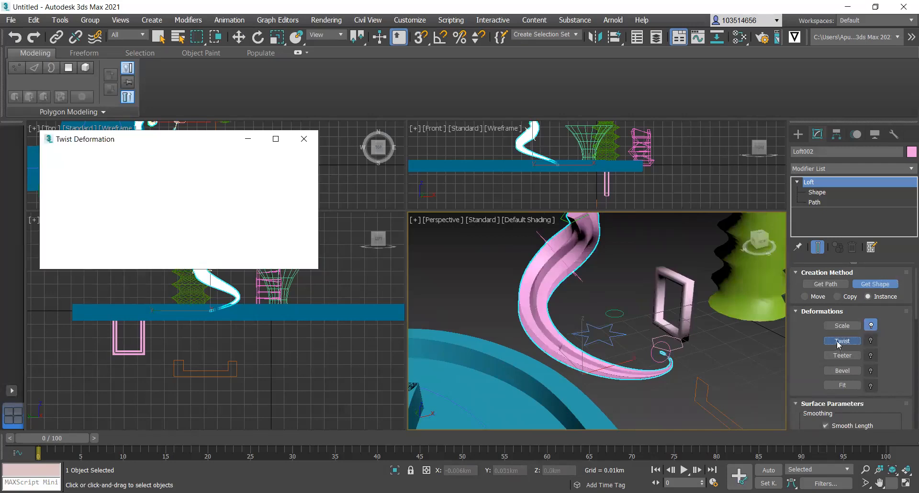
pyautogui.click(838, 342)
pyautogui.click(869, 341)
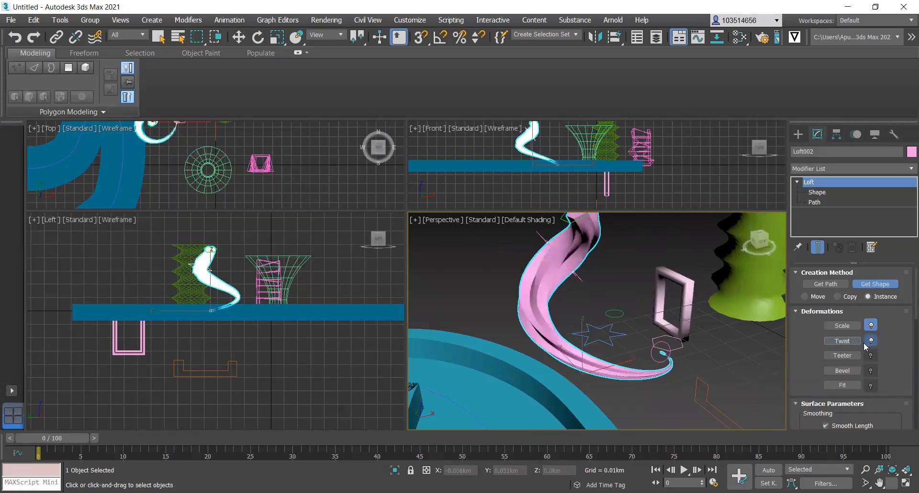
# Raise the loft's twist curve to about 137 at the path start and 127 at the end, and get the channel profile as end section
pyautogui.click(830, 341)
pyautogui.moveTo(295, 233); pyautogui.dragTo(294, 186)
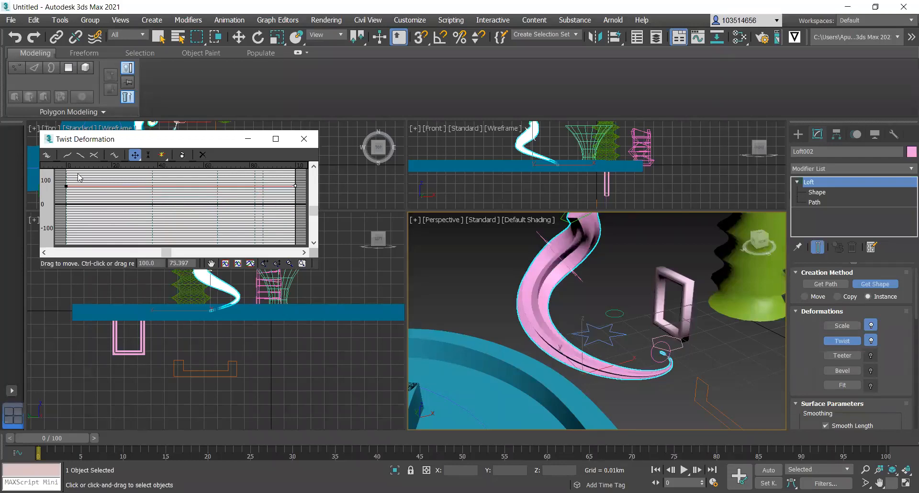
pyautogui.moveTo(66, 186); pyautogui.dragTo(66, 171)
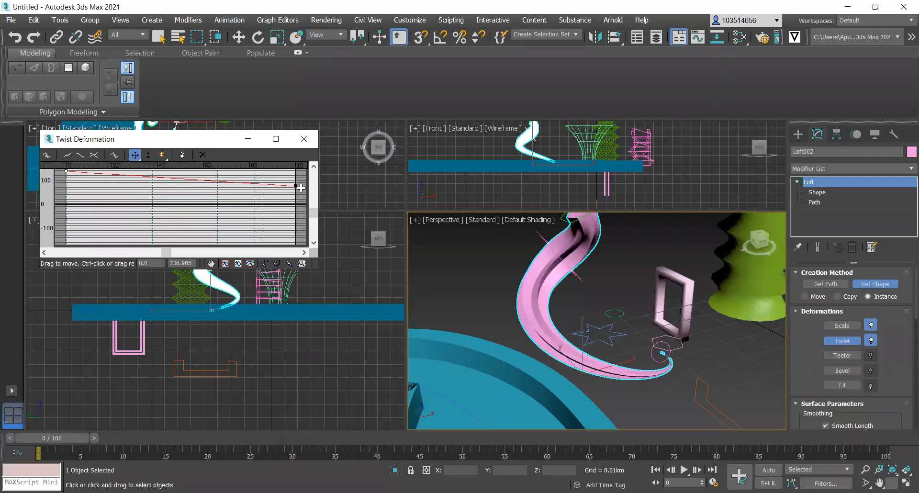
pyautogui.moveTo(295, 186); pyautogui.dragTo(296, 171)
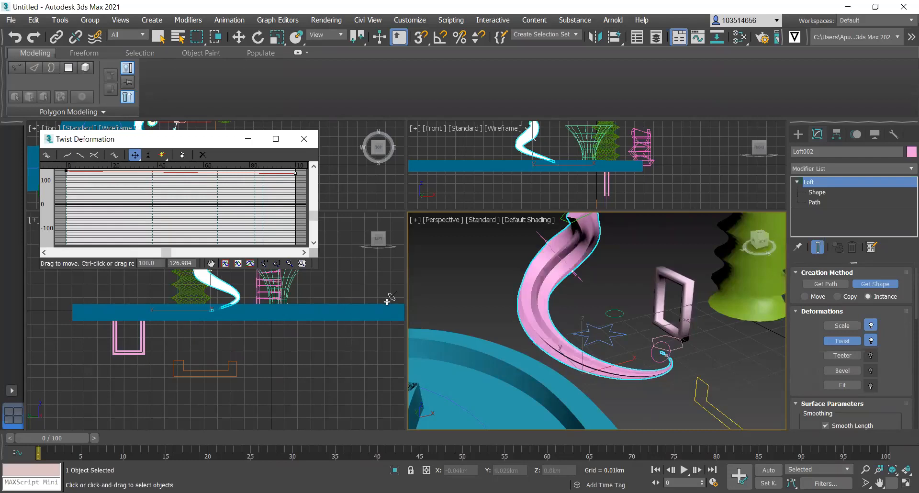
pyautogui.click(305, 135)
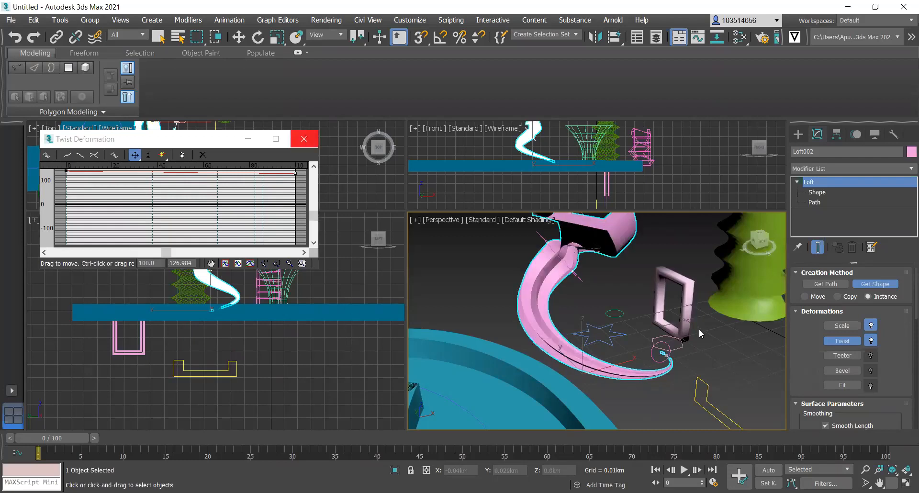
# Examine the helix loft's channel-shaped wide end and curved body from several sides
pyautogui.scroll(-5, 698, 328)
pyautogui.scroll(7, 547, 289)
pyautogui.scroll(-6, 547, 289)
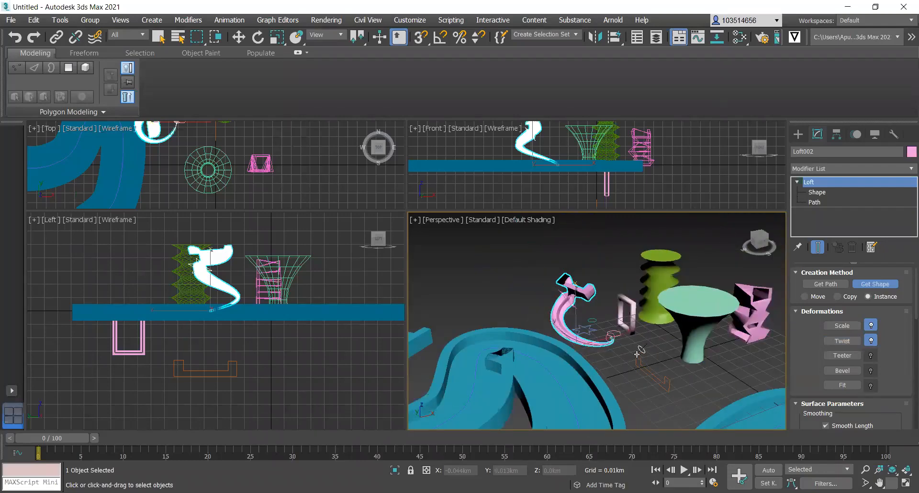
pyautogui.scroll(3, 636, 347)
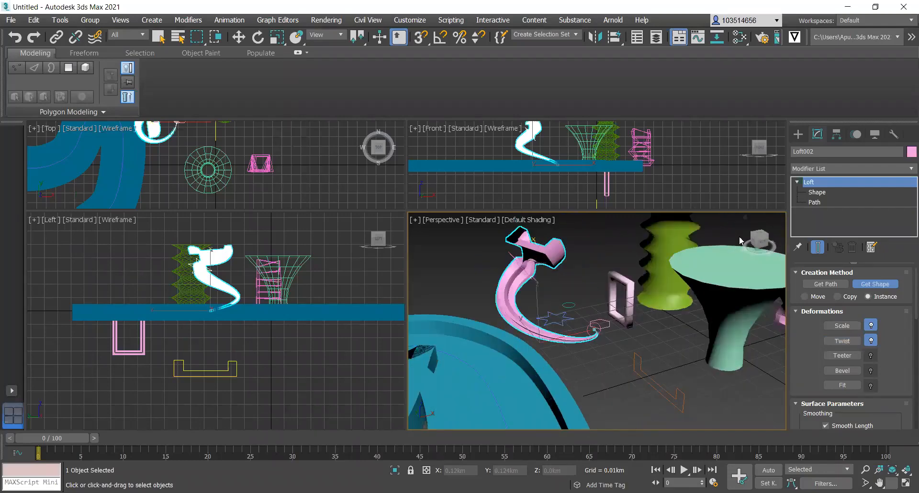
pyautogui.moveTo(757, 244); pyautogui.dragTo(693, 256)
pyautogui.moveTo(757, 245); pyautogui.dragTo(440, 350)
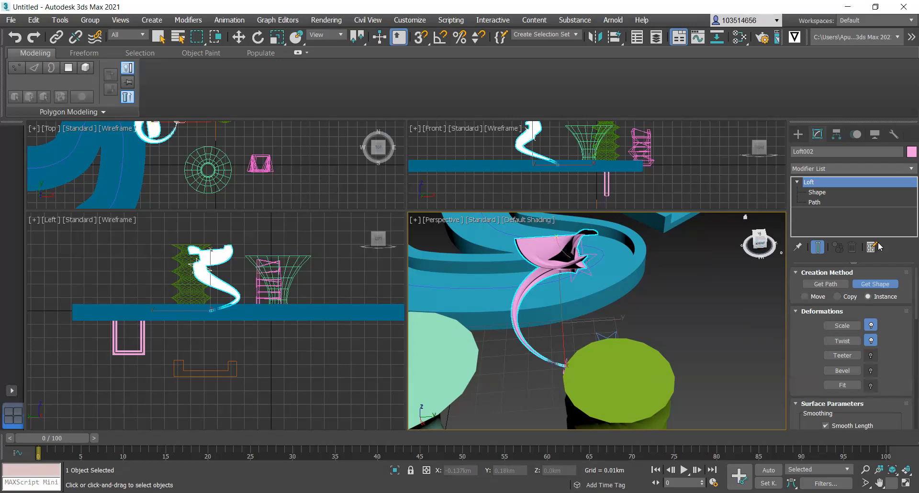
pyautogui.moveTo(757, 245)
pyautogui.mouseDown()
pyautogui.moveTo(746, 242)
pyautogui.moveTo(759, 239)
pyautogui.mouseUp()
pyautogui.keyDown('alt'); pyautogui.moveTo(554, 292); pyautogui.dragTo(597, 309, button='middle'); pyautogui.keyUp('alt')
# Examine all the lofted objects together, with the winding channel and the table-like forms, from different angles
pyautogui.scroll(-8, 598, 311)
pyautogui.scroll(4, 646, 320)
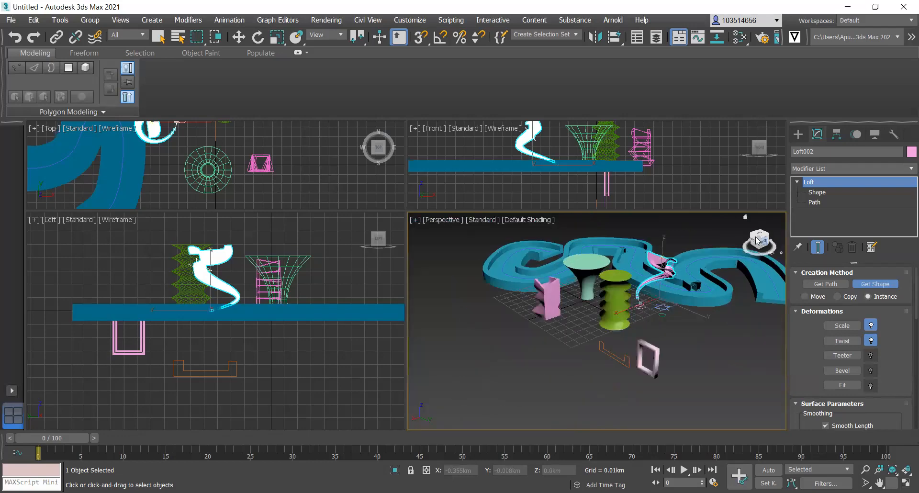
pyautogui.moveTo(751, 241)
pyautogui.mouseDown()
pyautogui.moveTo(767, 241)
pyautogui.moveTo(766, 227)
pyautogui.moveTo(761, 246)
pyautogui.moveTo(751, 239)
pyautogui.moveTo(762, 244)
pyautogui.mouseUp()
pyautogui.scroll(-8, 533, 294)
pyautogui.scroll(4, 561, 303)
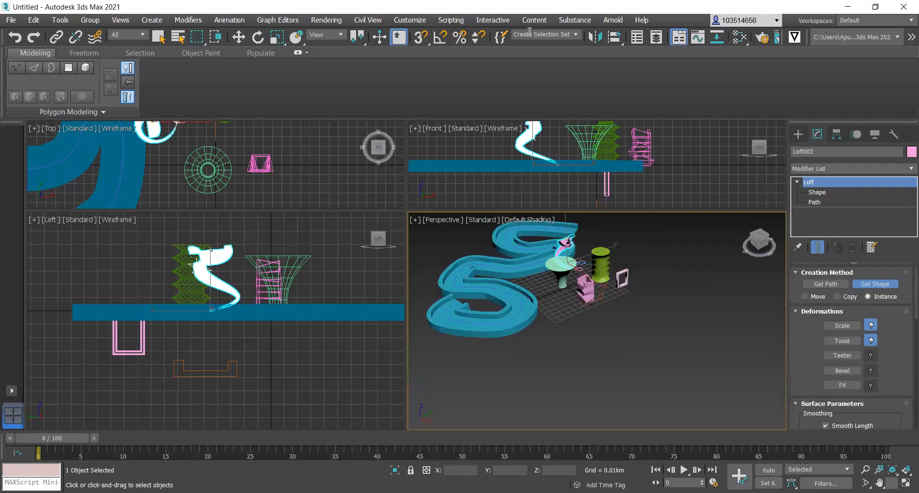